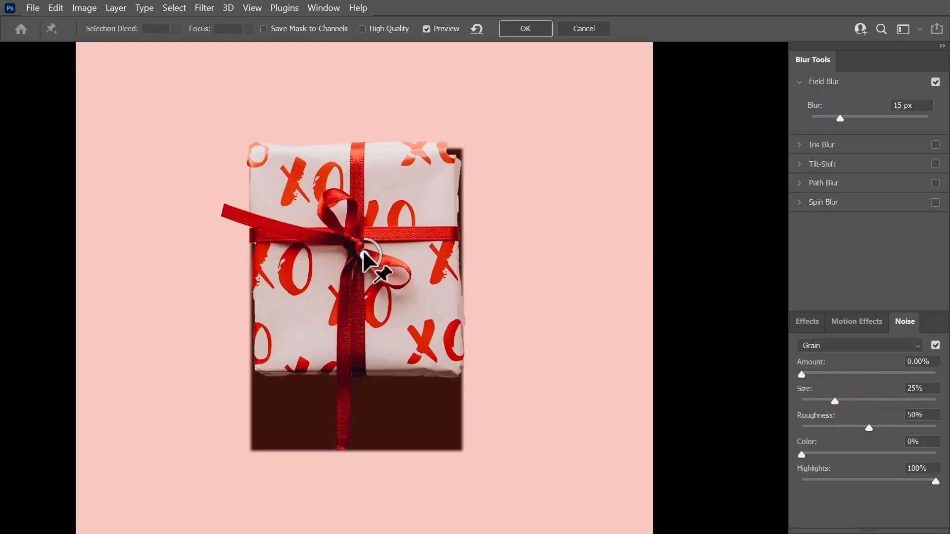
drag(354, 435, 347, 464)
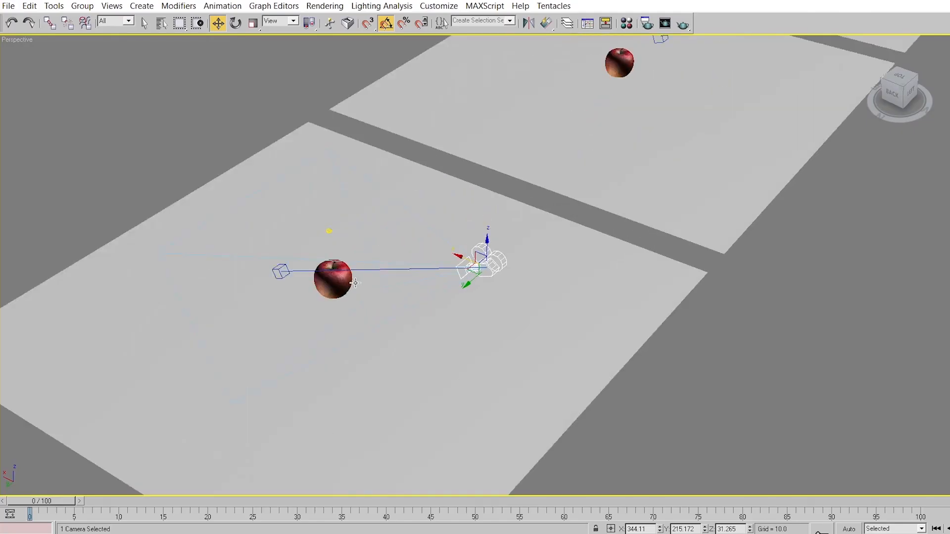
Step: In 3ds Max, examine the first apple's overhead light and camera arrangement from perspective and top views
click(349, 281)
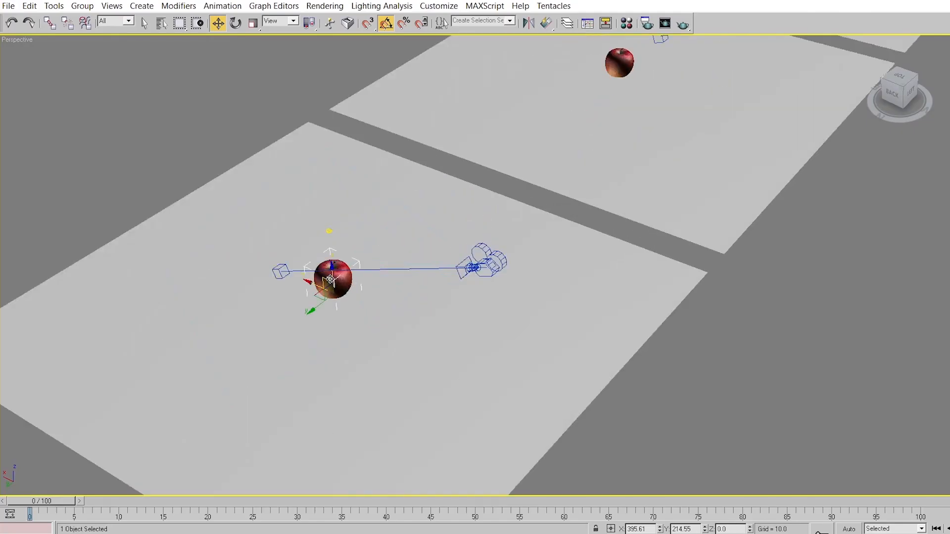
key(z)
scroll(482, 291, down, 5)
drag(461, 227, 454, 303)
click(462, 198)
click(462, 203)
key(z)
drag(486, 245, 520, 227)
scroll(519, 227, down, 10)
key(t)
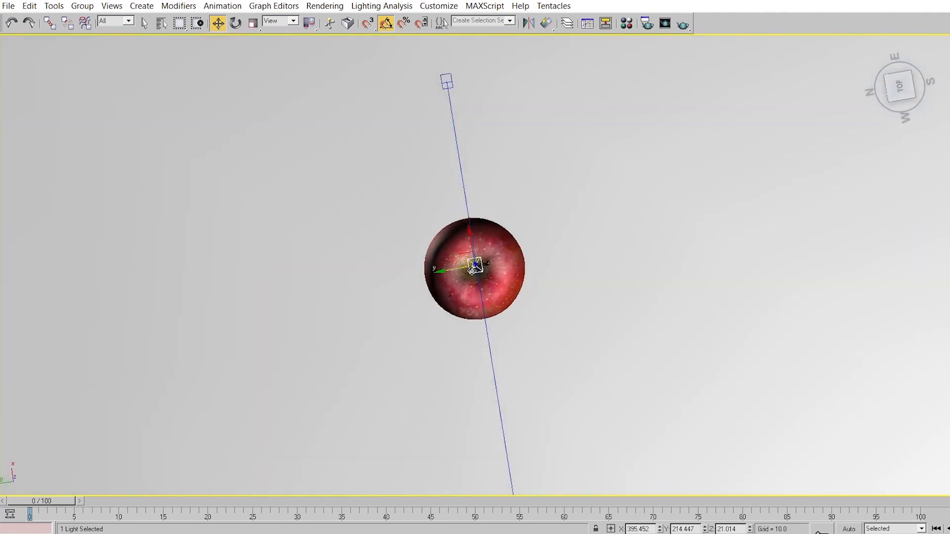
scroll(475, 266, down, 3)
drag(480, 267, 483, 214)
Step: Render the first apple scene with the small overhead light through Camera01, and close the rendered frame
click(523, 249)
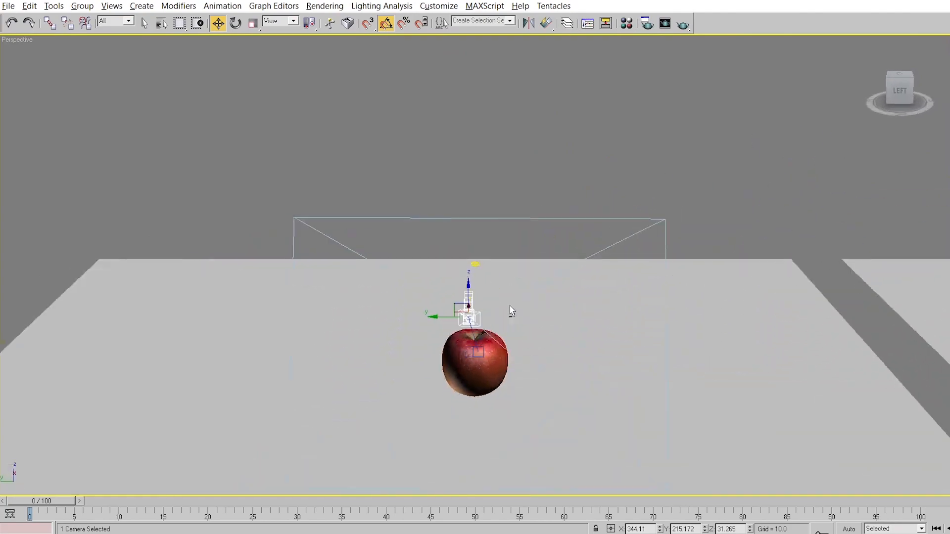
key(shift+q)
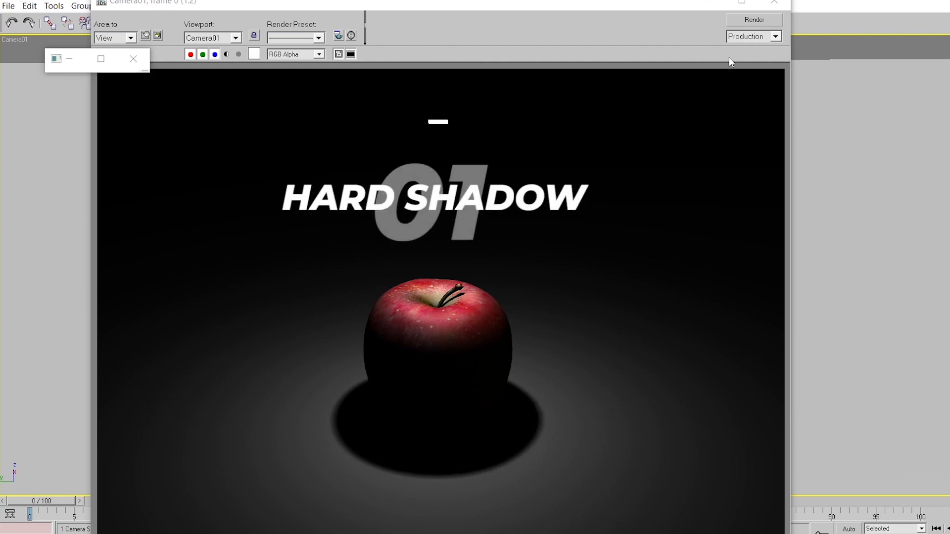
click(774, 2)
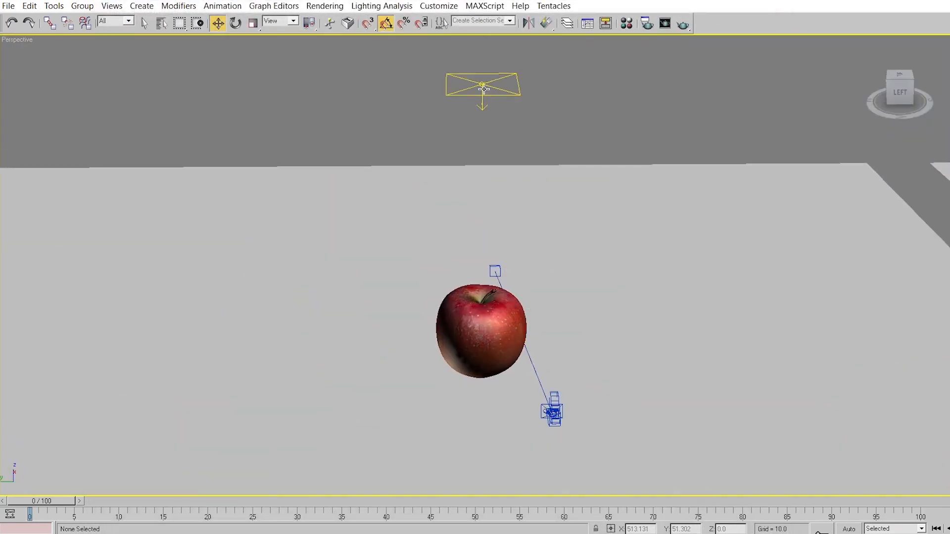
Step: Select the second apple's overhead light, render the scene through Camera02 and inspect the edge of the apple's shadow up close
click(483, 89)
drag(495, 204, 500, 275)
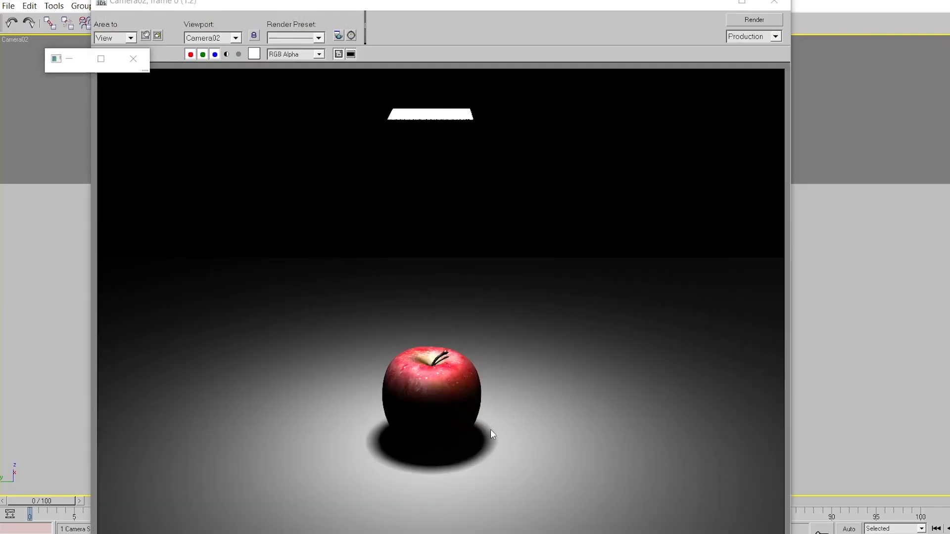
scroll(501, 459, up, 3)
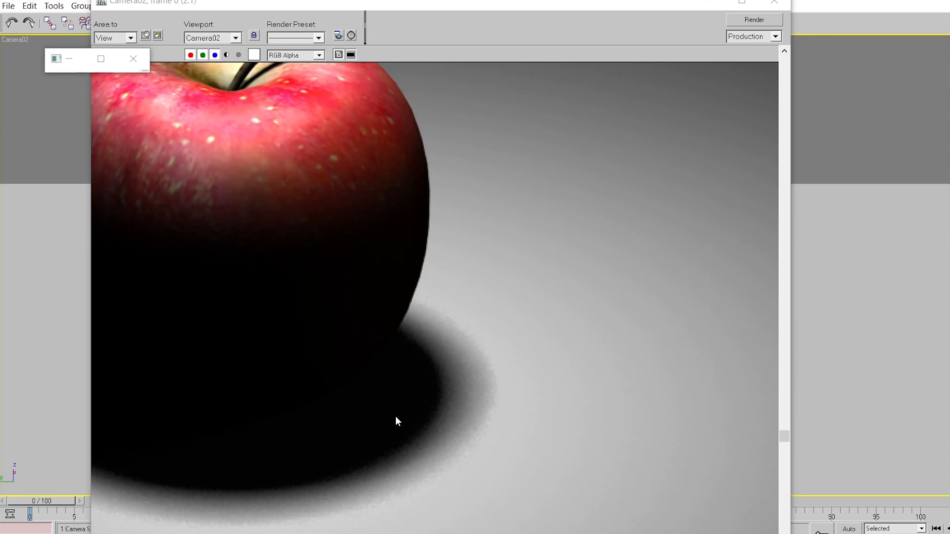
scroll(469, 405, down, 3)
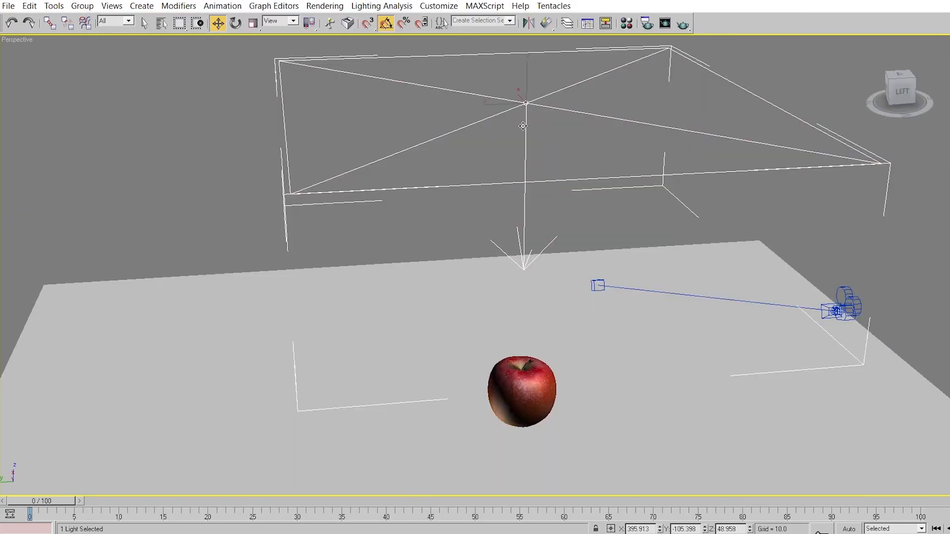
Step: Render the third apple scene with the large overhead light through Camera03 and inspect the shadow around the apple's base
drag(604, 199, 541, 240)
click(585, 293)
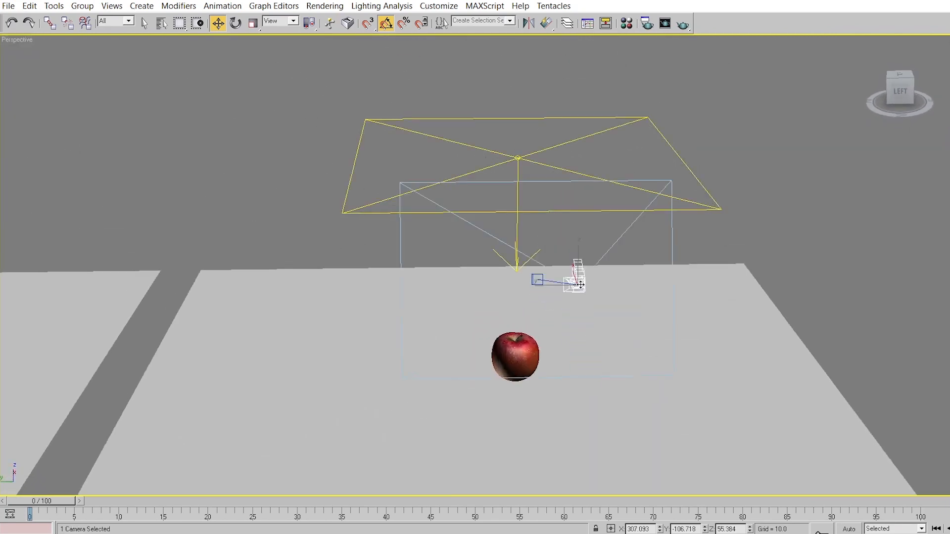
key(c)
key(shift+q)
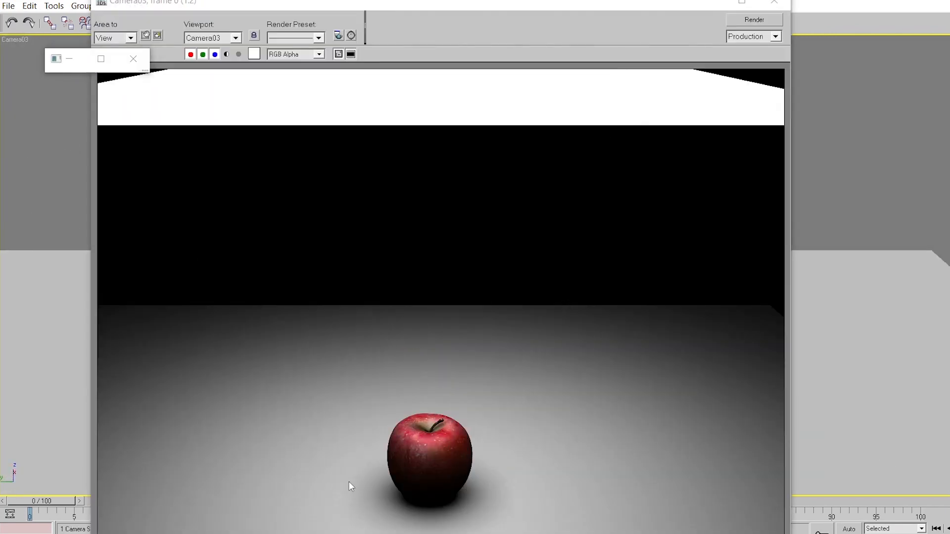
scroll(431, 522, up, 2)
drag(431, 522, 460, 400)
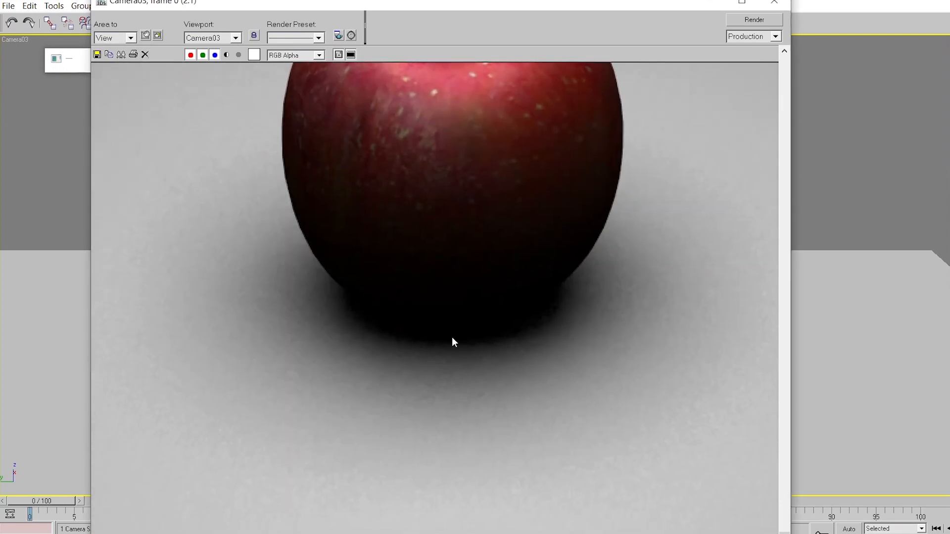
scroll(685, 359, down, 1)
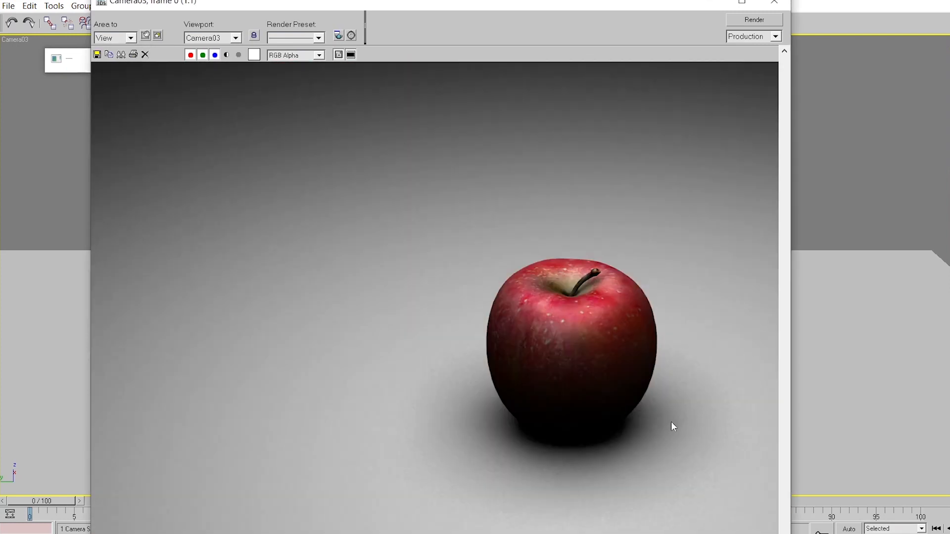
drag(651, 399, 534, 346)
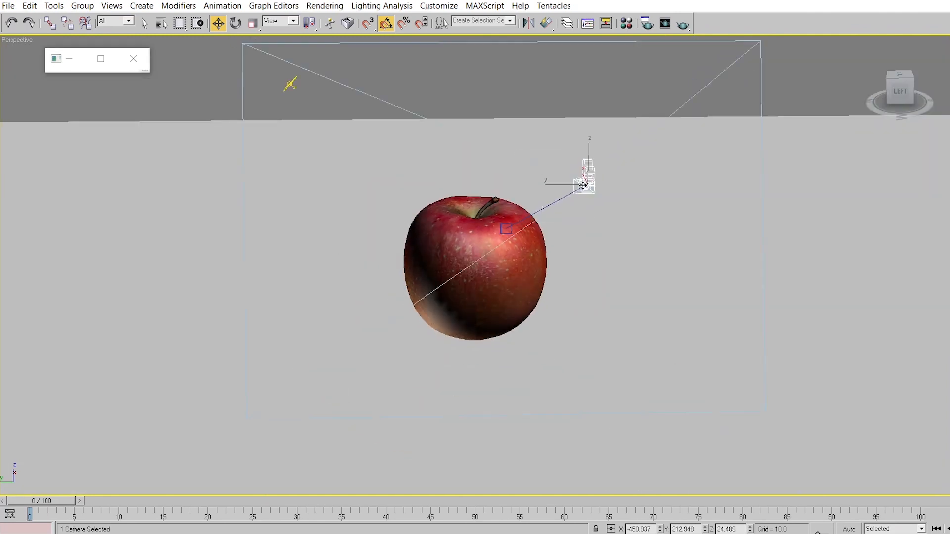
Step: Render the apple scene with the angled side light through Camera06, inspect the cast shadow, and close the rendered frame
key(shift+q)
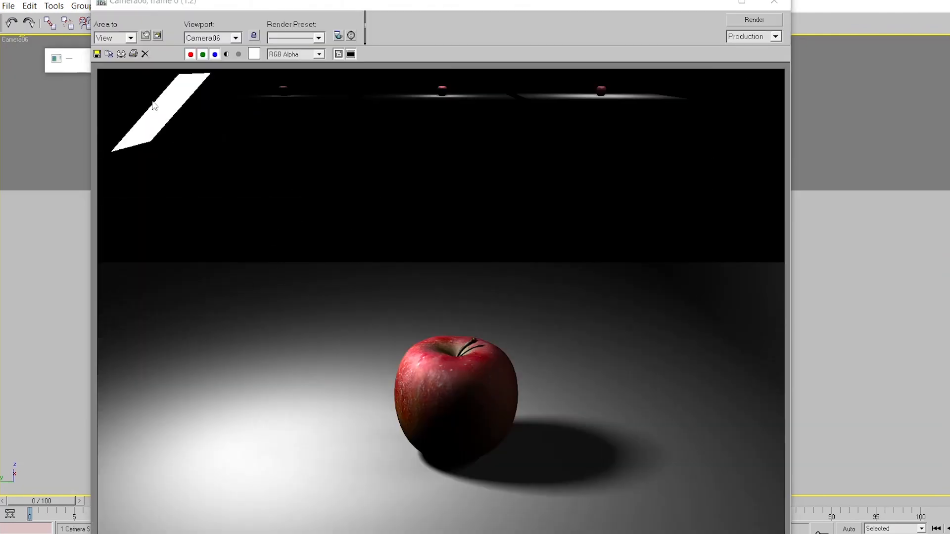
scroll(425, 389, up, 1)
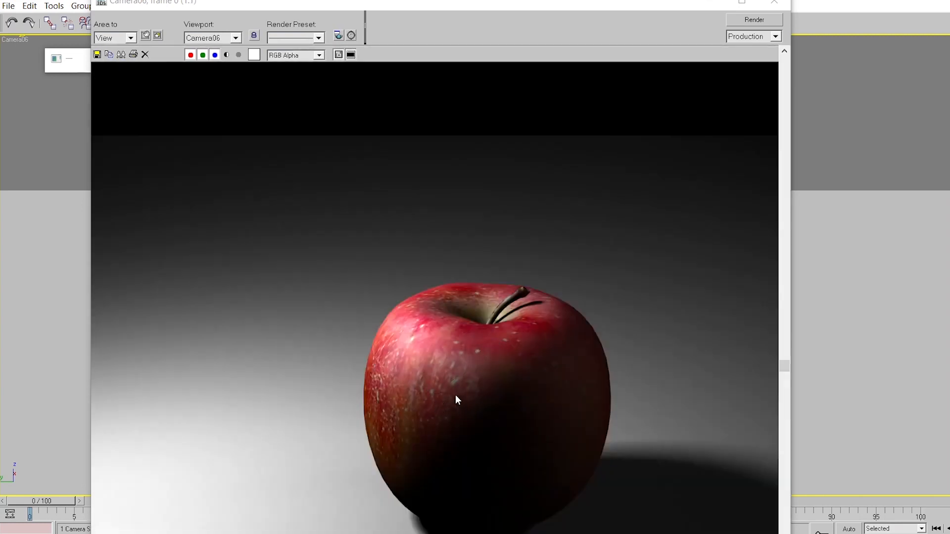
drag(565, 425, 382, 325)
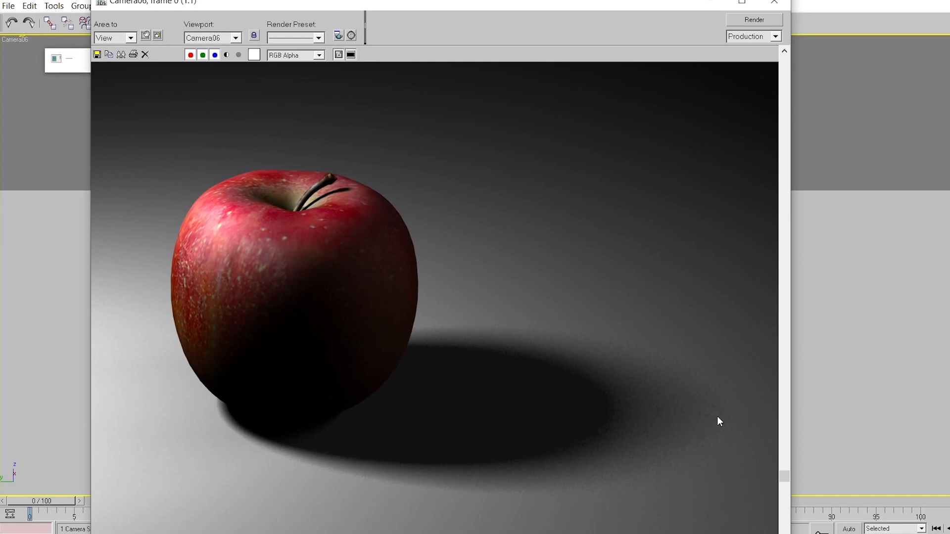
scroll(663, 419, down, 2)
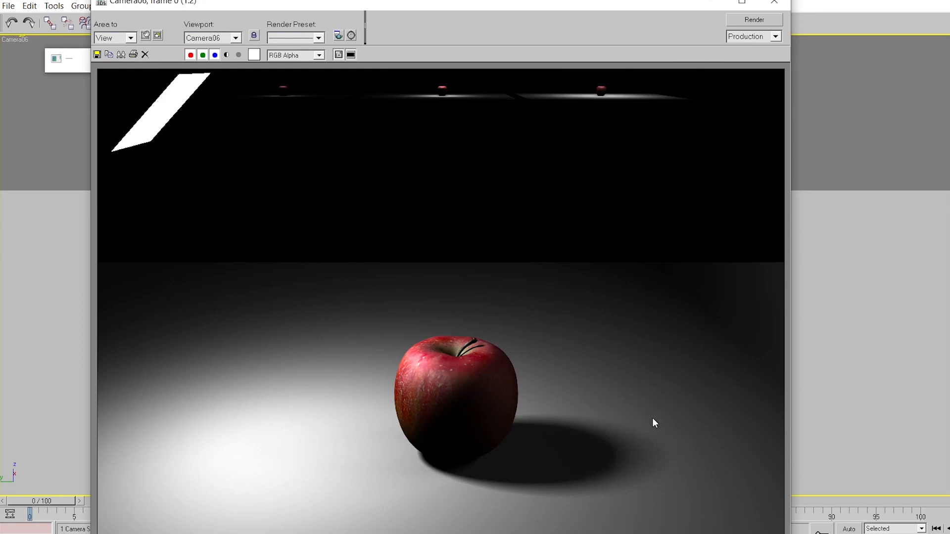
scroll(649, 417, up, 1)
click(766, 5)
Step: Locate the next apple scene in the perspective view, inspect its setup, select its camera and render the scene
key(p)
scroll(643, 270, down, 3)
drag(642, 269, 510, 292)
click(504, 297)
drag(445, 217, 497, 255)
scroll(497, 253, down, 3)
click(434, 166)
click(572, 350)
scroll(636, 399, up, 5)
drag(636, 398, 417, 117)
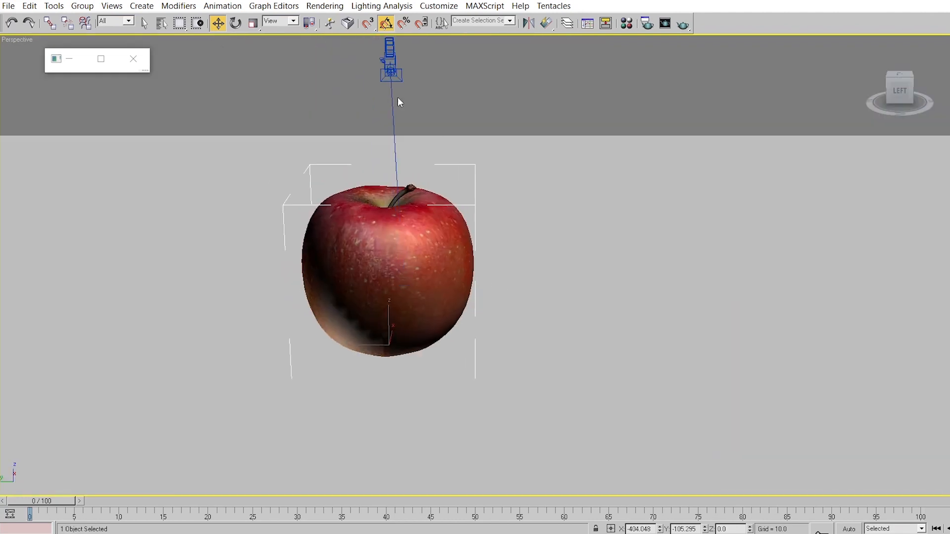
click(390, 72)
scroll(393, 79, up, 3)
drag(393, 80, 408, 147)
key(shift+q)
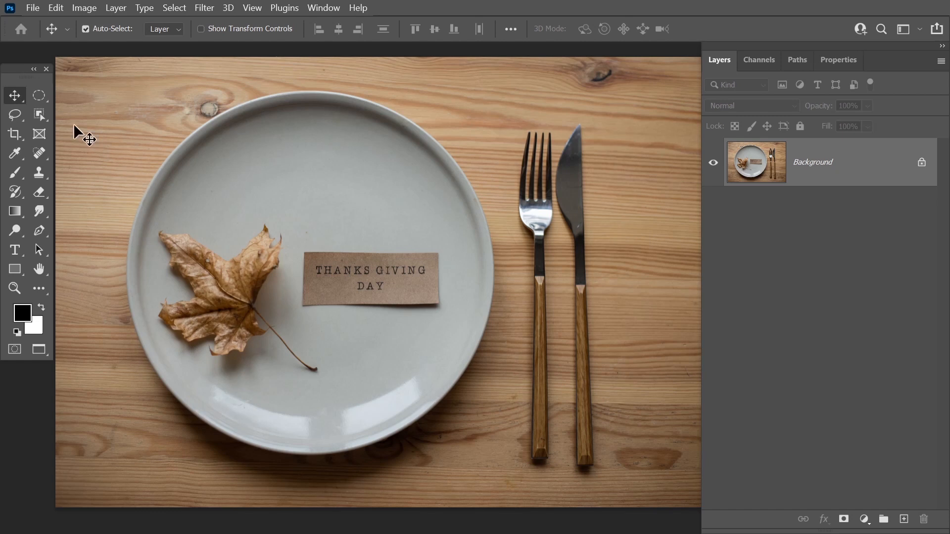
Step: Switch to Photoshop and draw a circular selection around the plate with the Elliptical Marquee tool
click(40, 97)
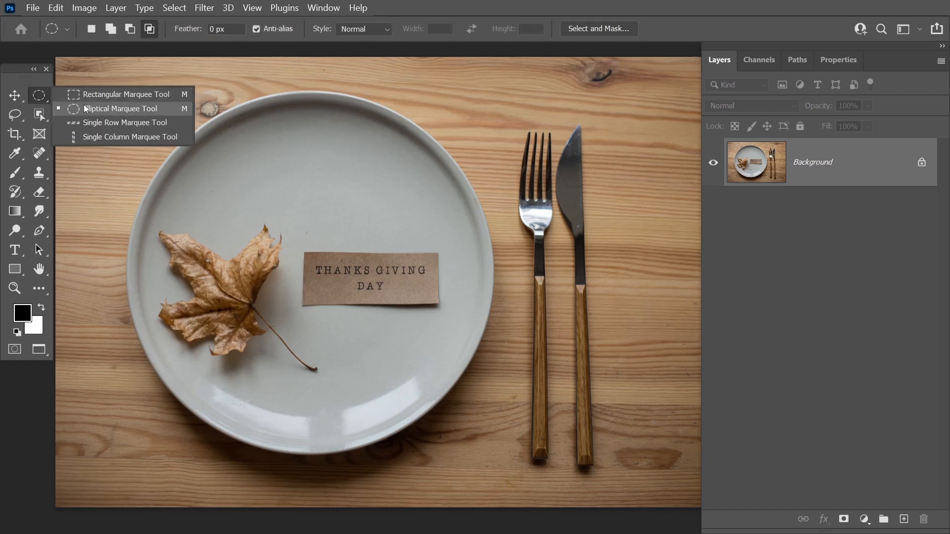
click(94, 108)
drag(138, 109, 485, 452)
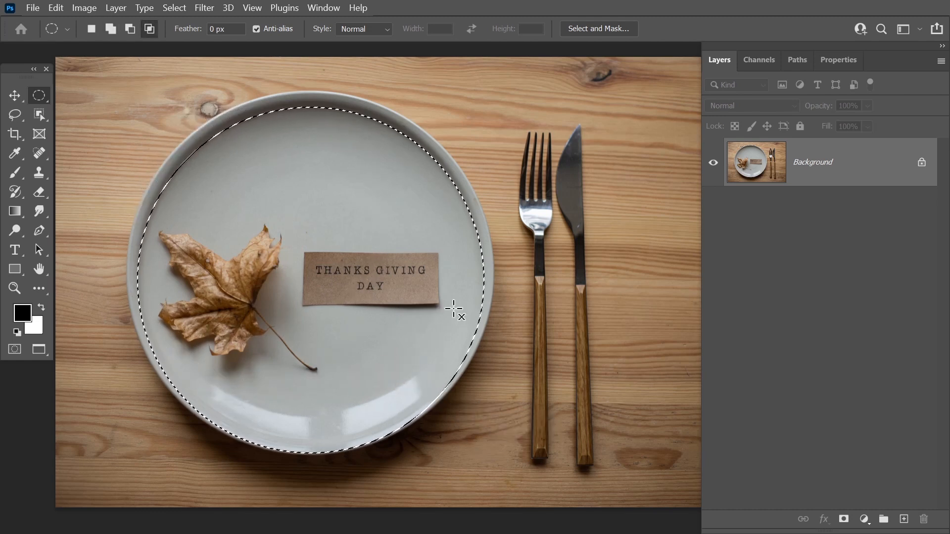
Step: Transform the selection to fit the plate's rim, scaling it to 106.07% width and 105.54% height with the proportions unlinked
right_click(313, 123)
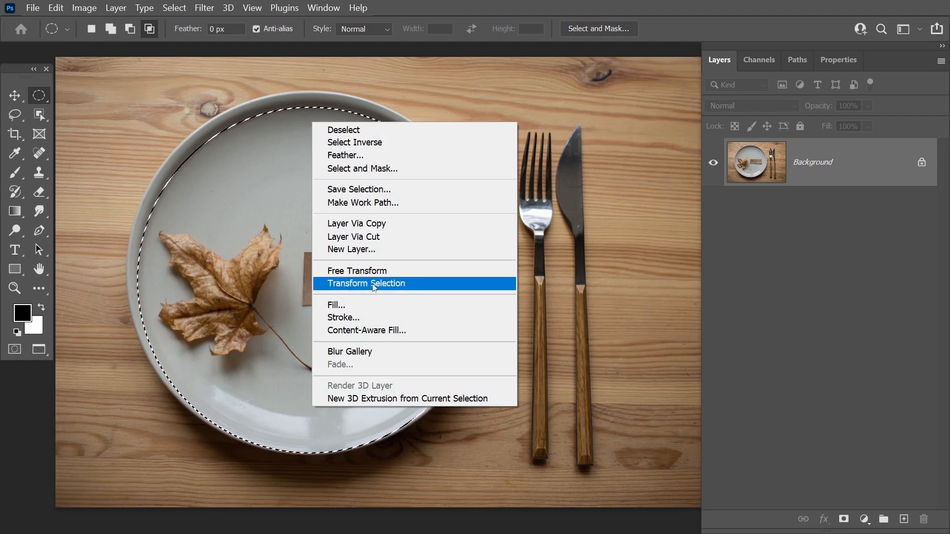
click(352, 284)
drag(309, 106, 316, 95)
drag(489, 273, 492, 273)
drag(131, 273, 126, 272)
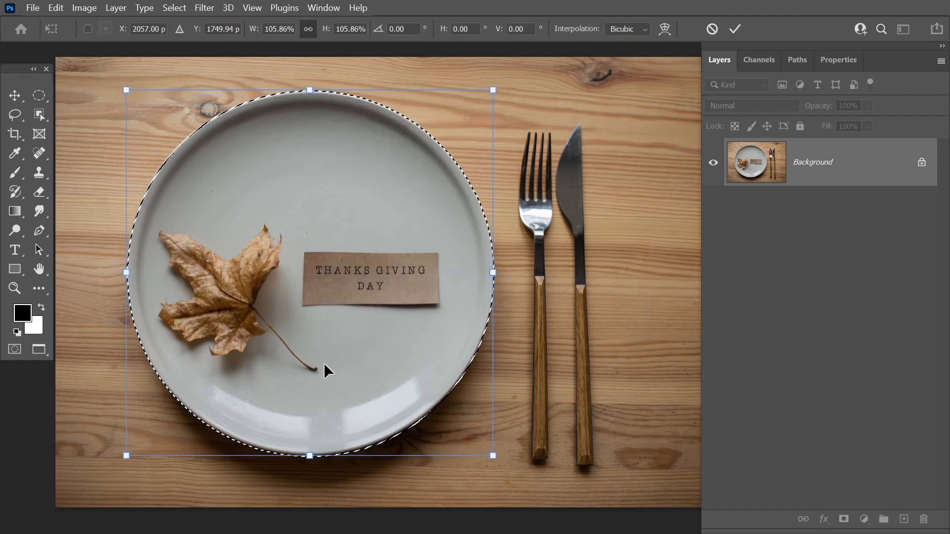
click(309, 31)
drag(309, 90, 308, 155)
drag(421, 374, 423, 375)
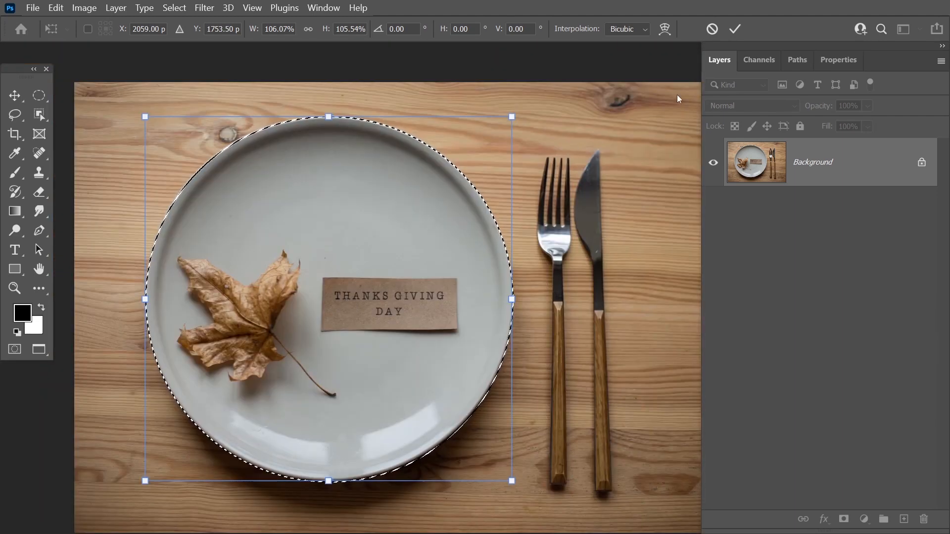
click(735, 29)
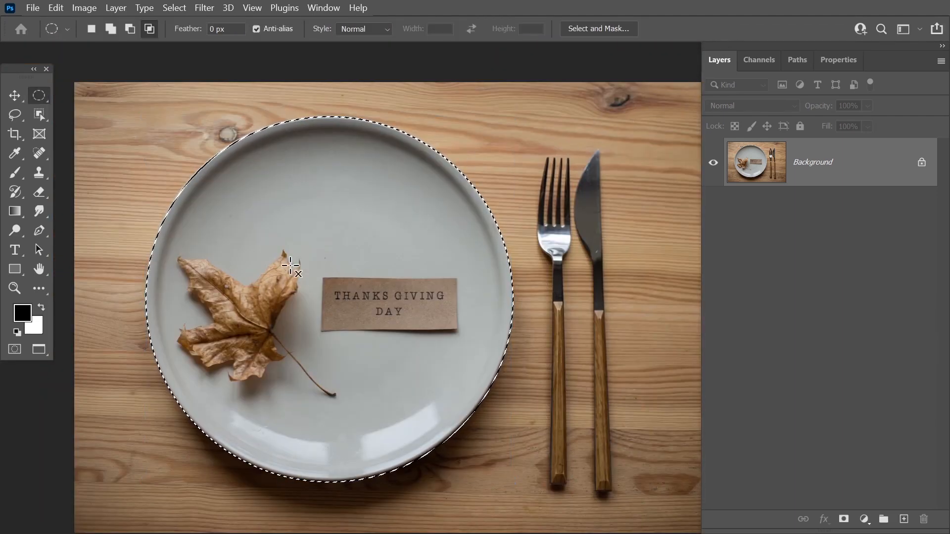
Step: Mask the Background layer with the plate selection, and turn the mask off and on to compare
click(843, 520)
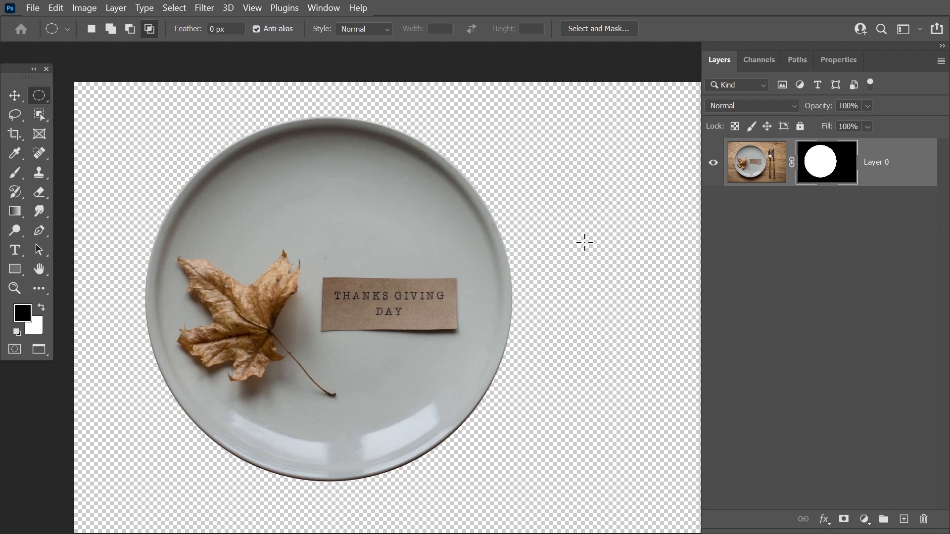
shift+click(819, 165)
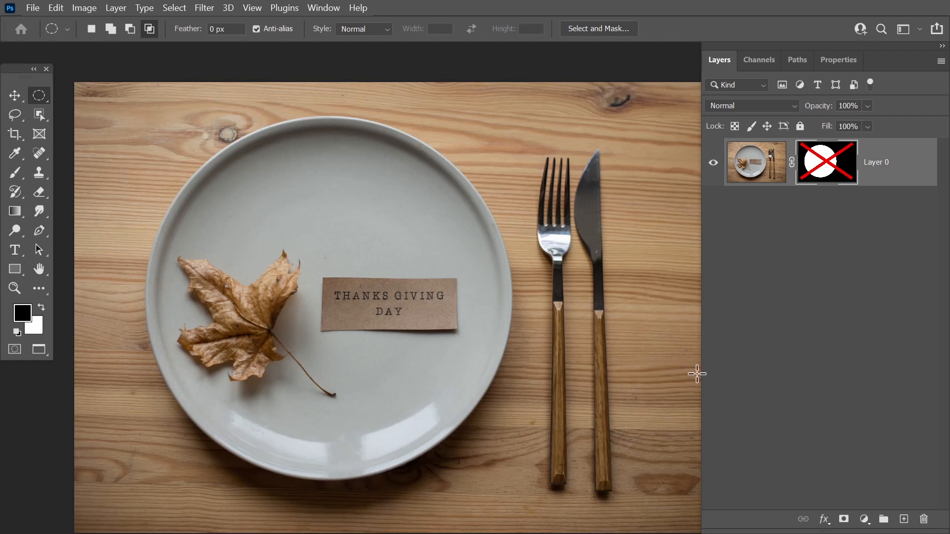
shift+click(834, 183)
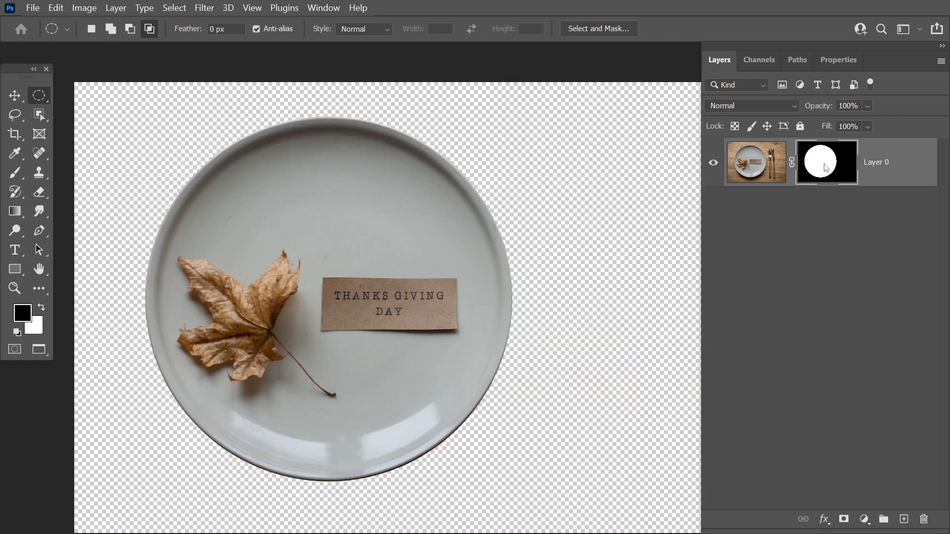
Step: Rename the masked layer as Plate
double_click(886, 163)
text(Plate)
key(Return)
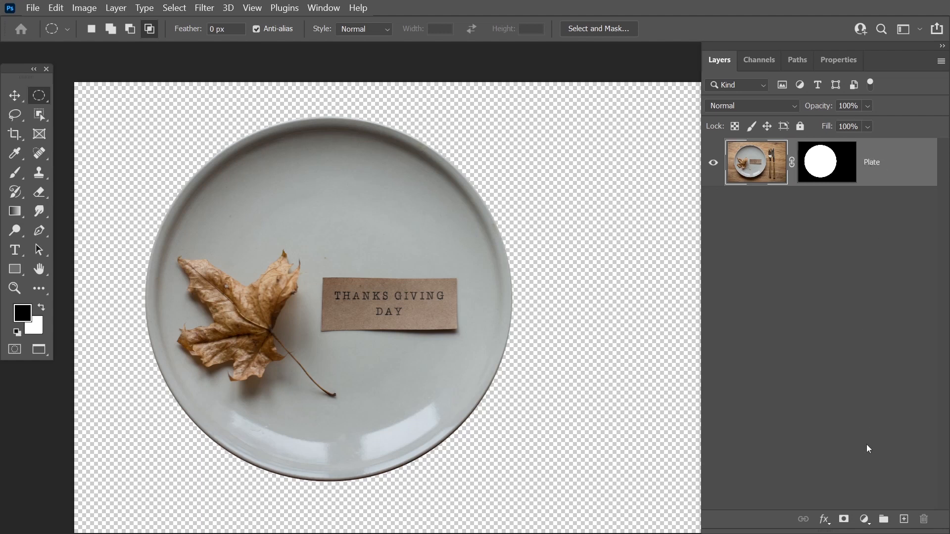
Step: Add a Solid Color fill layer with colour ffe7c1 and place it beneath the Plate layer
click(864, 519)
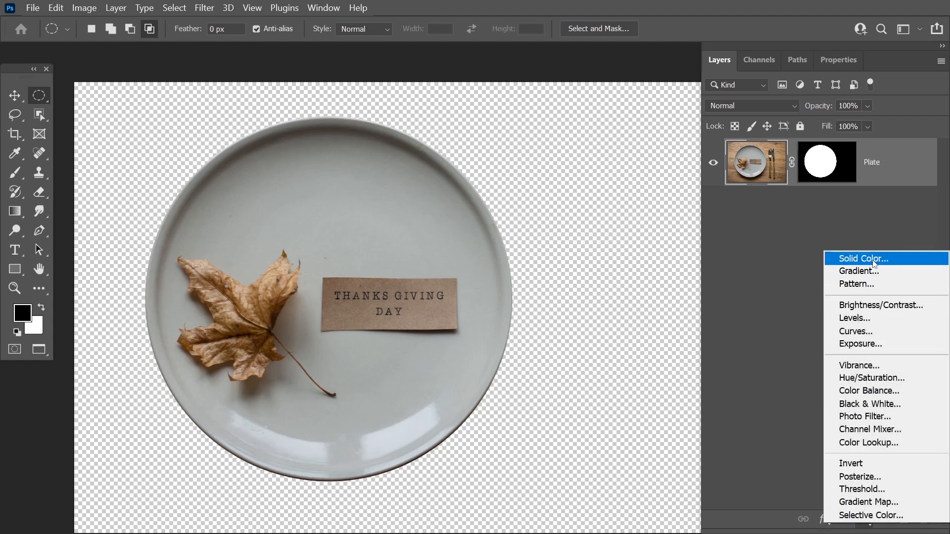
click(874, 264)
text(ffe7c1)
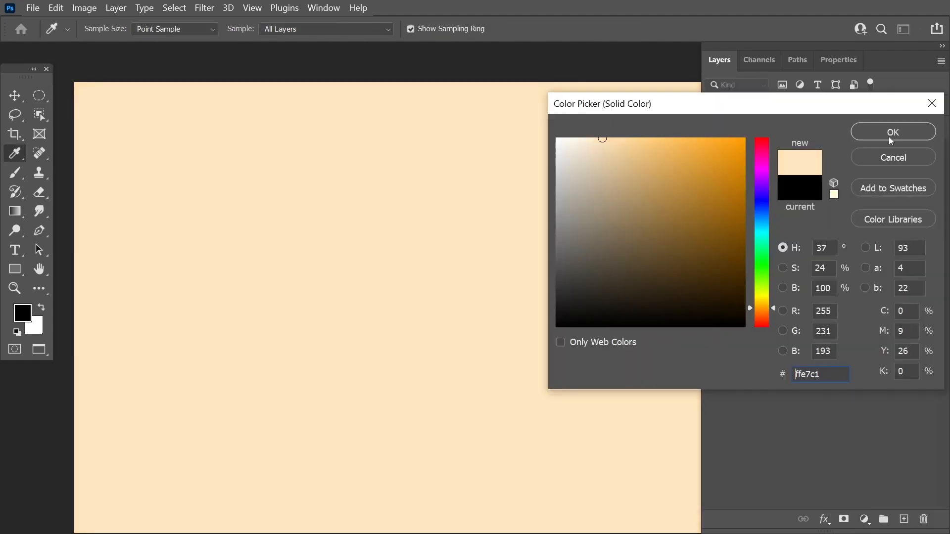
click(891, 139)
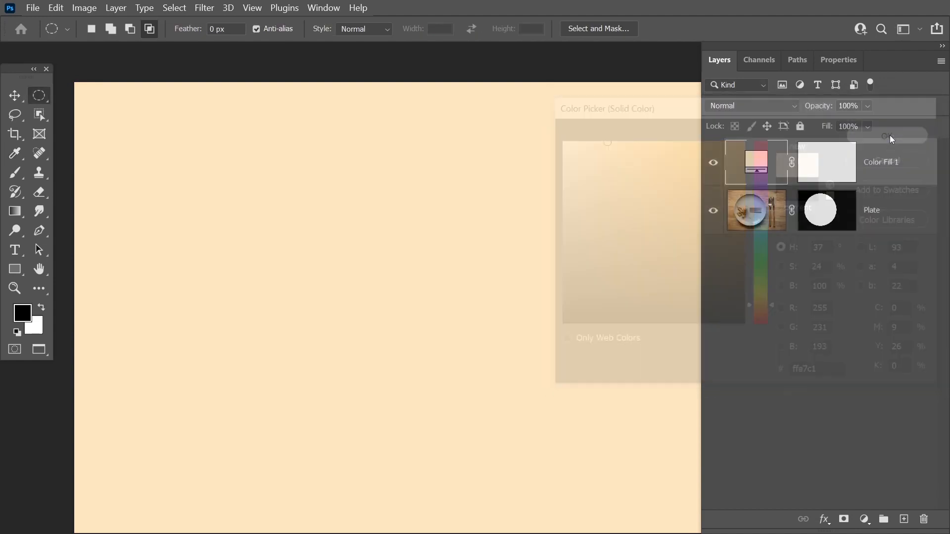
drag(885, 173, 881, 242)
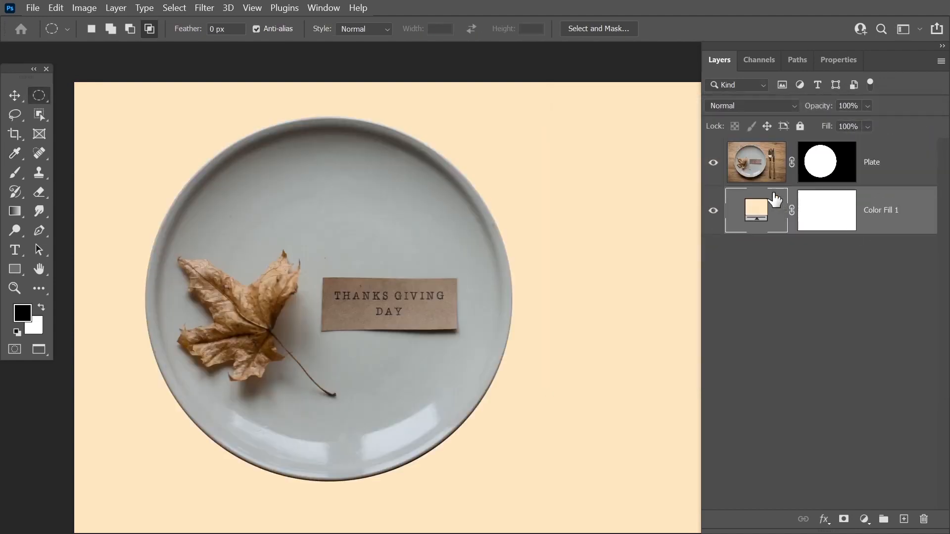
Step: Recolour the solid fill layer to the light peach ffe2c7, based on a hue sampled from the dried leaf
double_click(755, 209)
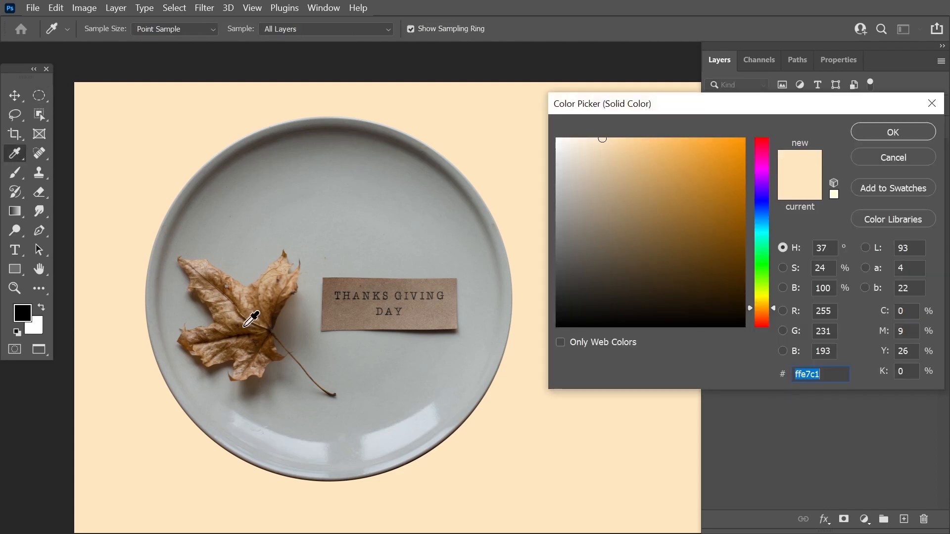
click(244, 299)
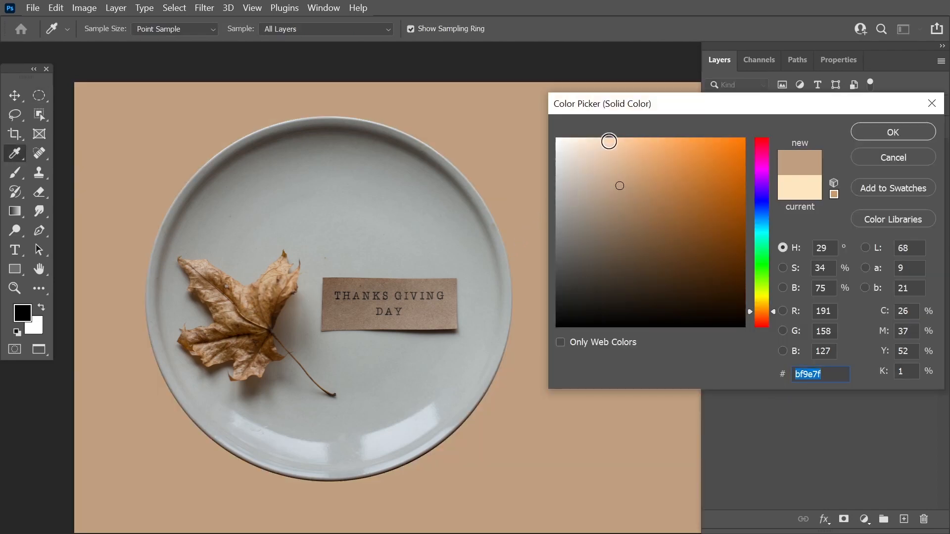
click(600, 141)
drag(600, 141, 599, 127)
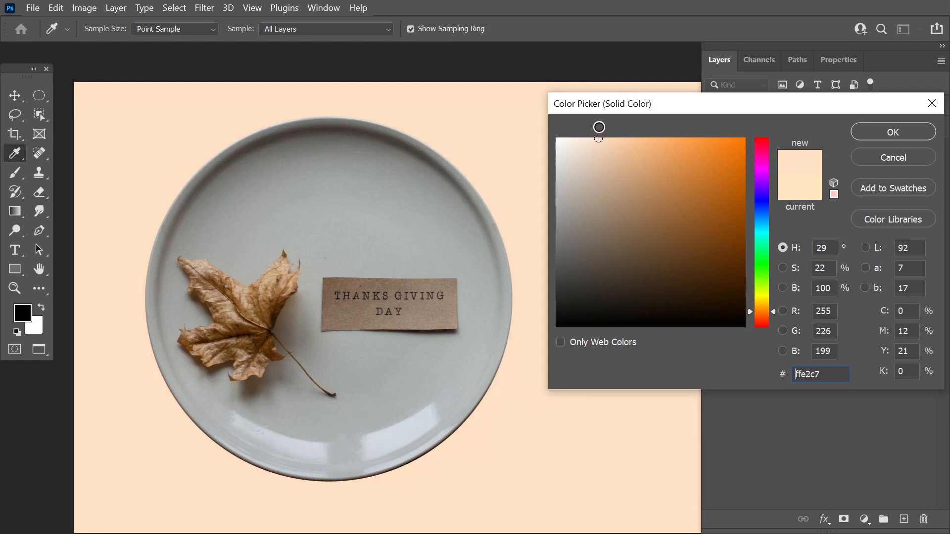
click(913, 129)
Step: Rename the Color Fill 1 layer as Background
double_click(885, 211)
text(Back)
key(Return)
Step: Move the plate to the horizontal centre of the canvas
drag(485, 290, 455, 273)
drag(452, 287, 428, 331)
click(13, 98)
drag(265, 255, 323, 257)
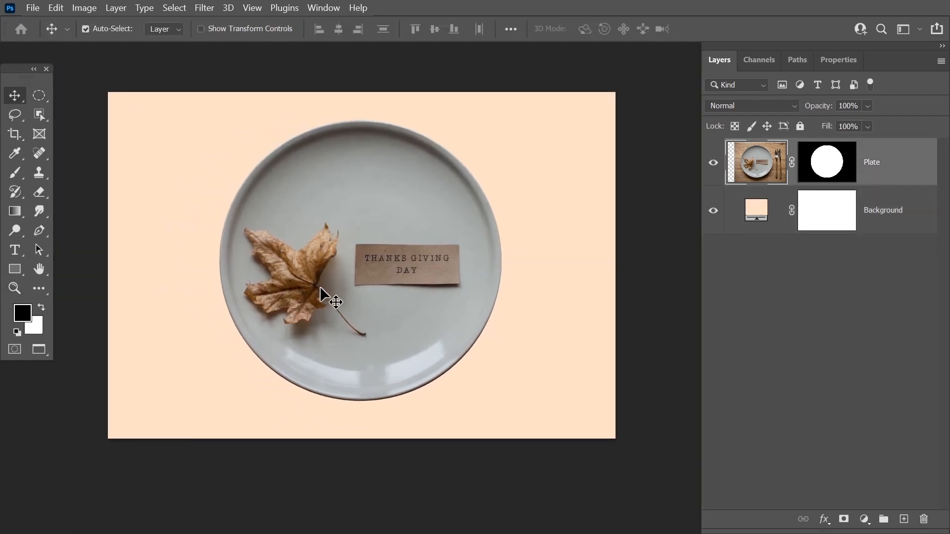
Step: Extend the canvas with the Crop tool, adding background space on all sides around the plate
key(c)
drag(618, 439, 675, 463)
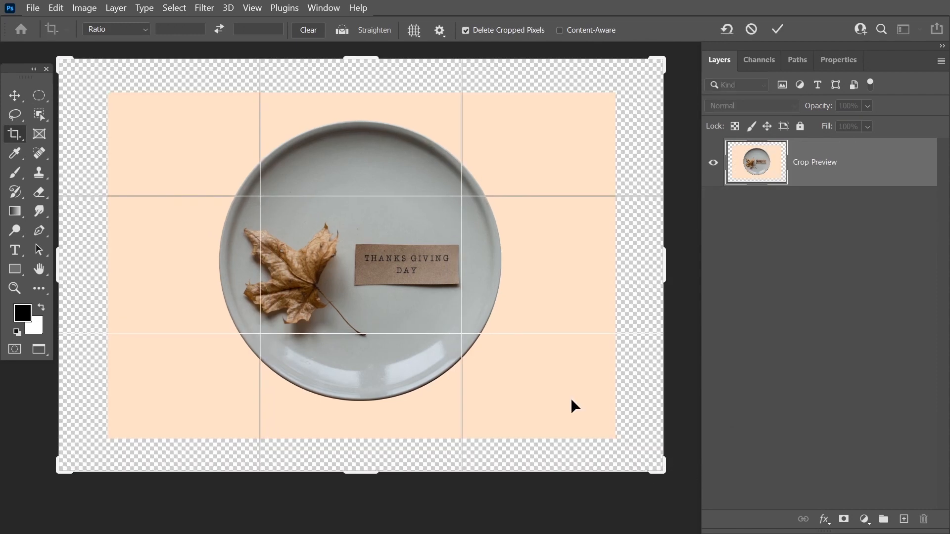
key(Return)
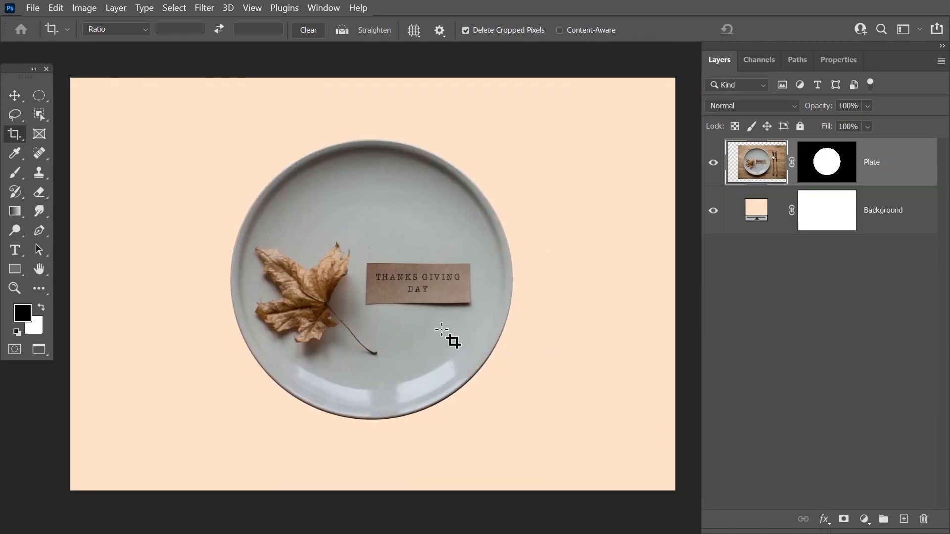
key(v)
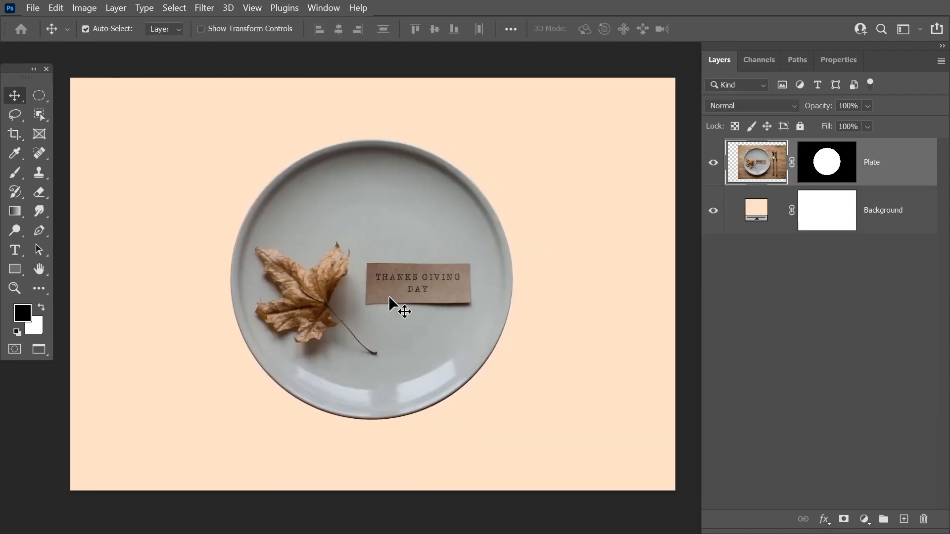
Step: Add a Drop Shadow effect to the Plate layer and set its colour to dark brown 522e0c, based on the background hue
right_click(890, 164)
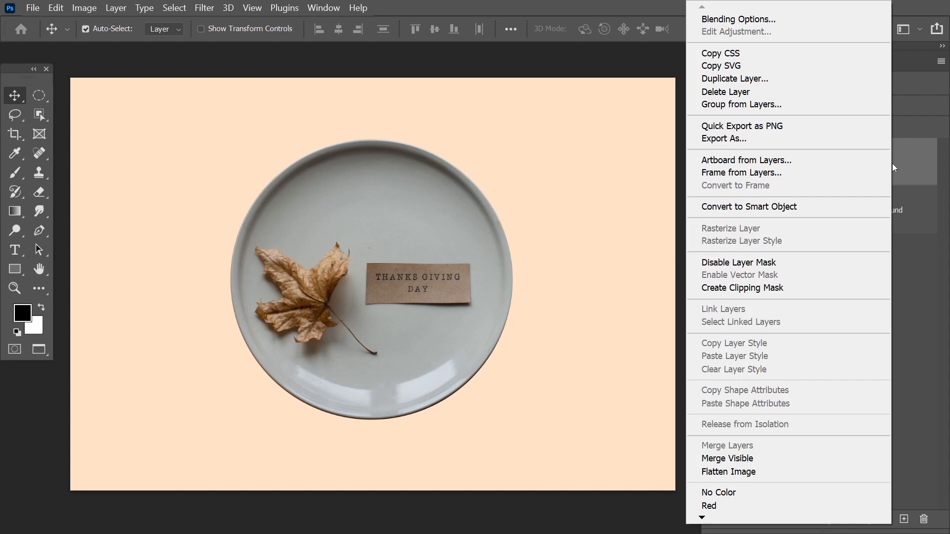
click(786, 20)
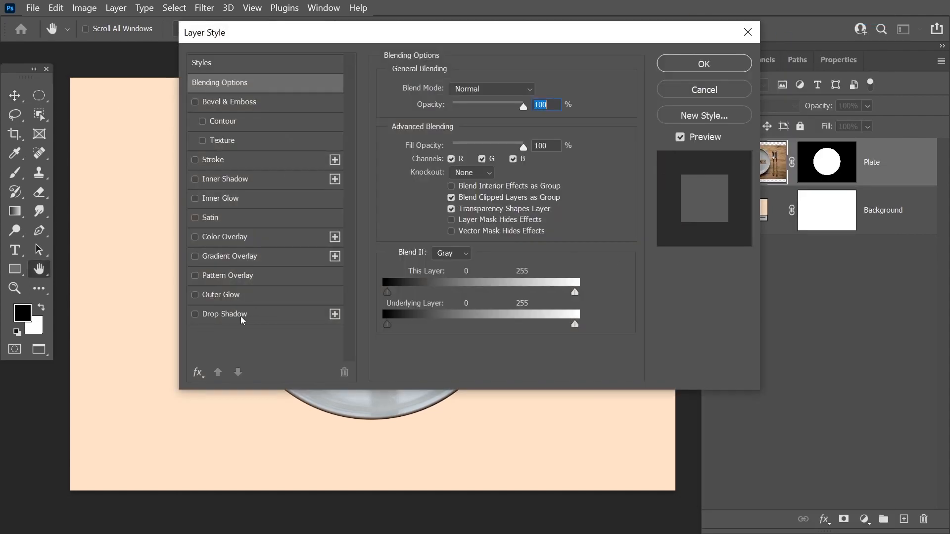
click(223, 316)
drag(402, 35, 631, 54)
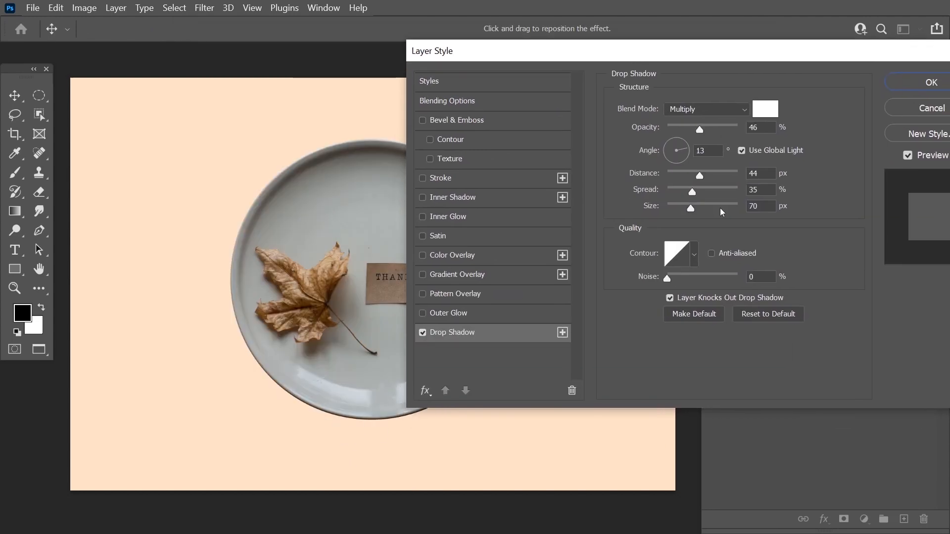
click(762, 110)
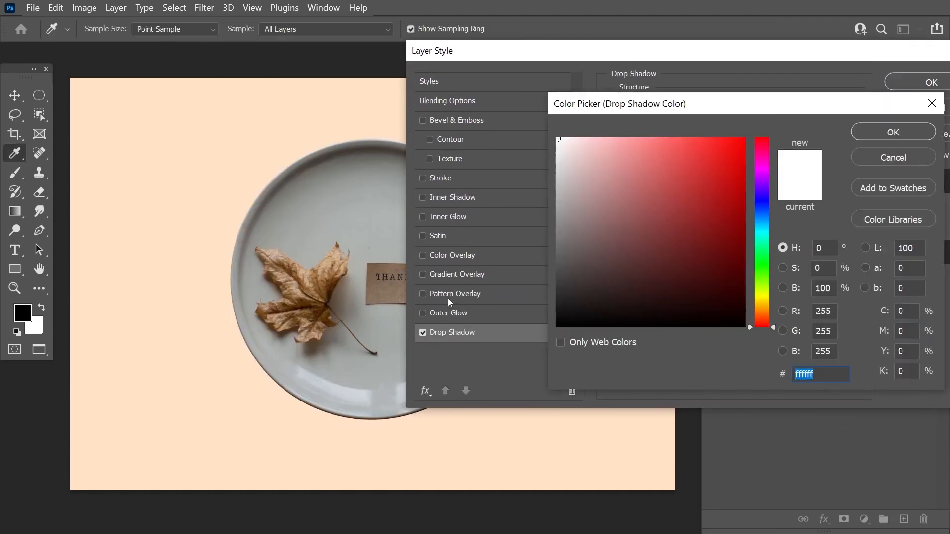
click(221, 333)
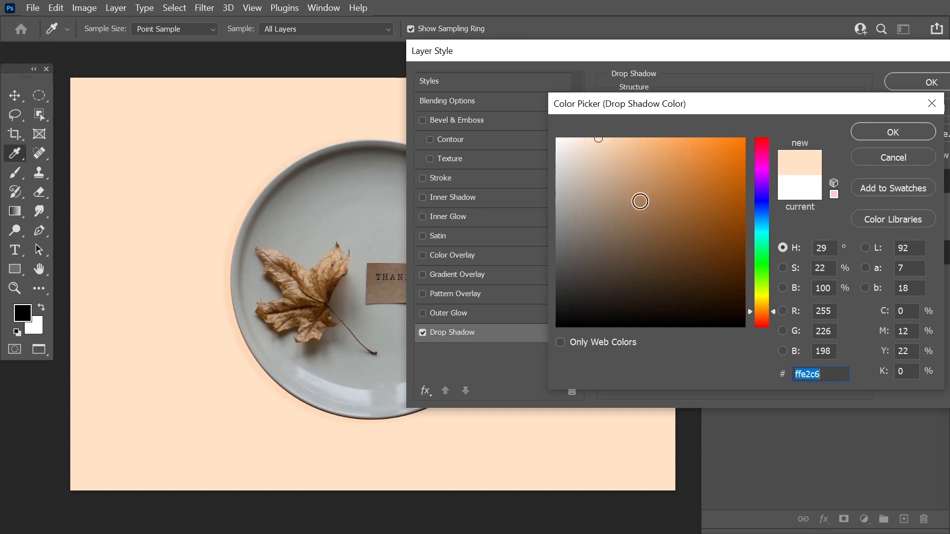
click(711, 264)
click(718, 267)
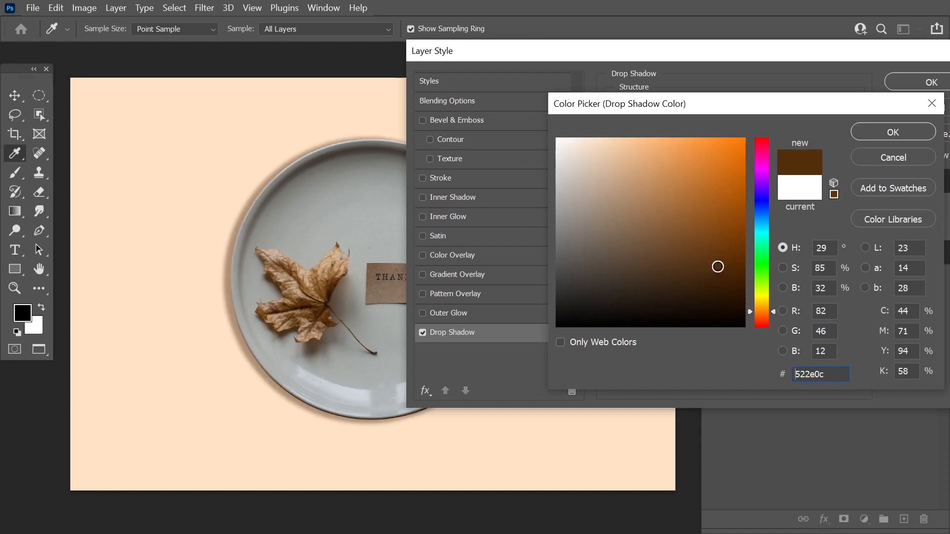
click(901, 125)
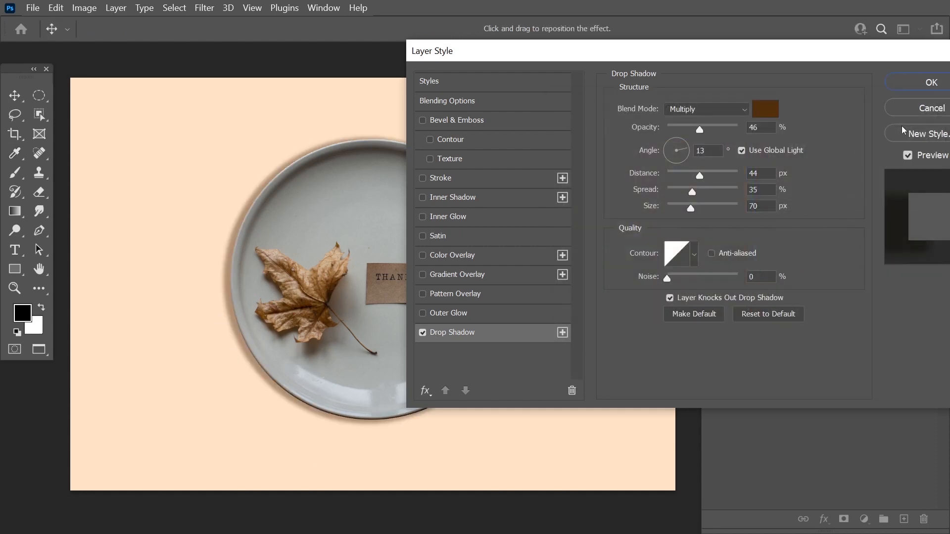
Step: Set the drop shadow's opacity to 80% and its angle to 90°
click(698, 128)
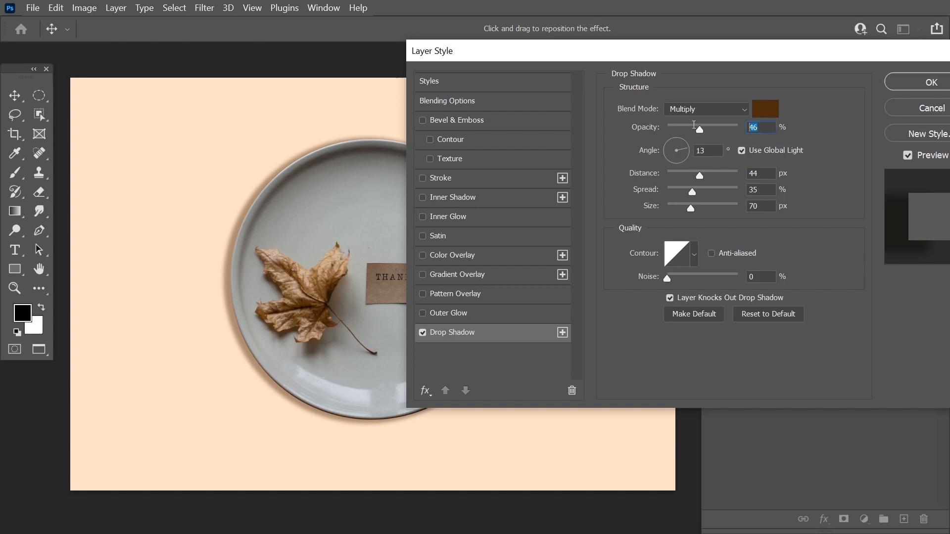
text(80)
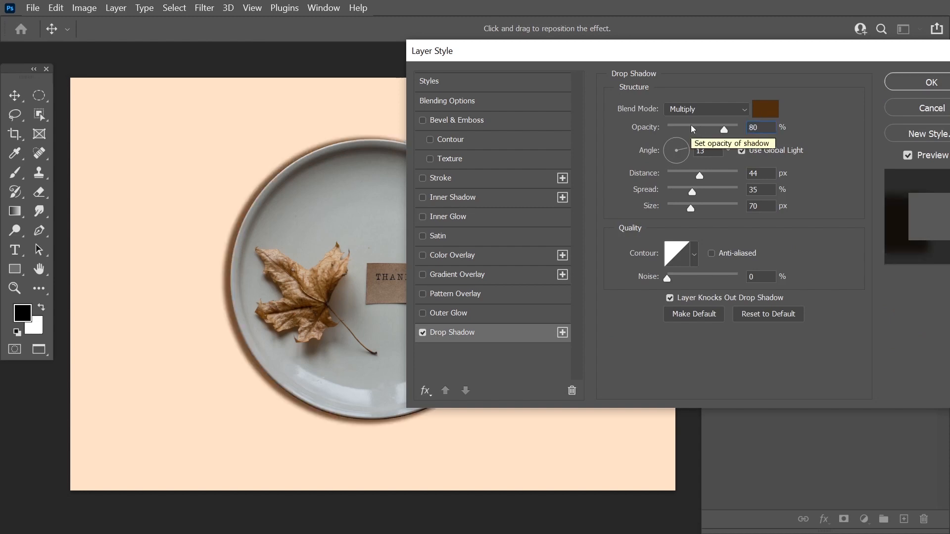
click(700, 150)
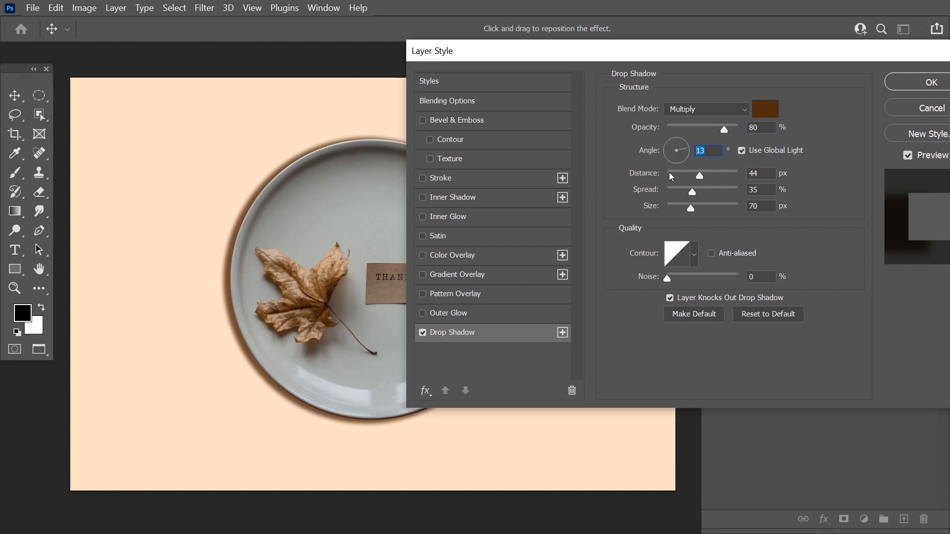
text(90)
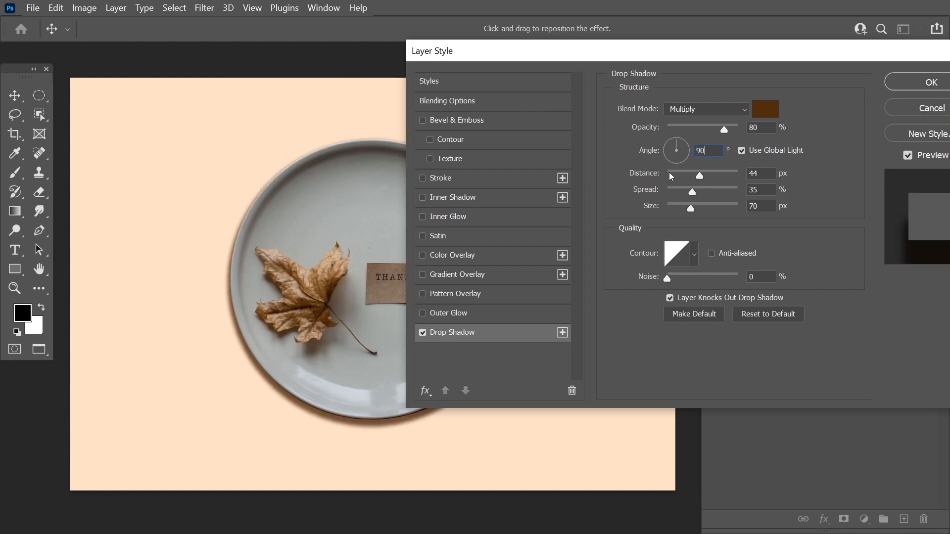
Step: Set the drop shadow's distance to 250 px and size to 150 px, trying a spread of 100% before settling on 19%
drag(670, 55, 699, 21)
text(250)
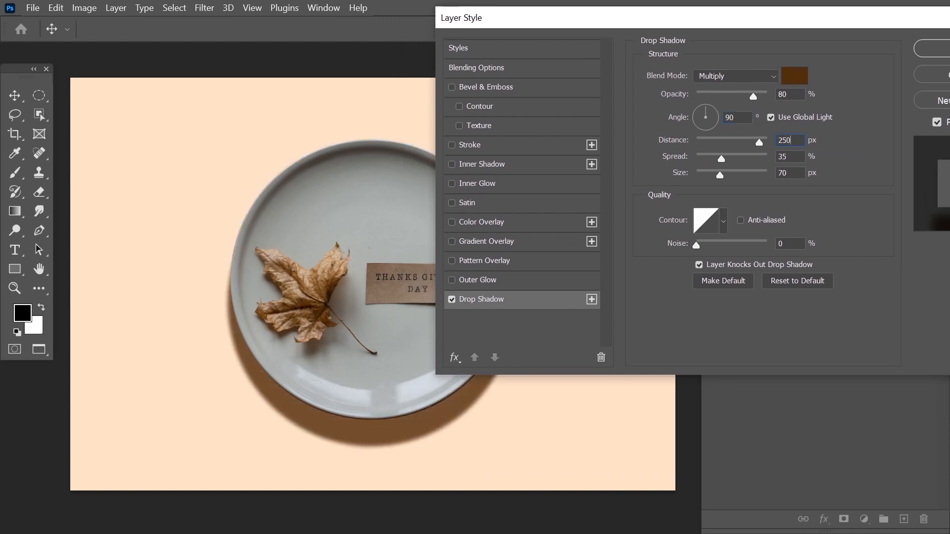
key(Tab)
text(100)
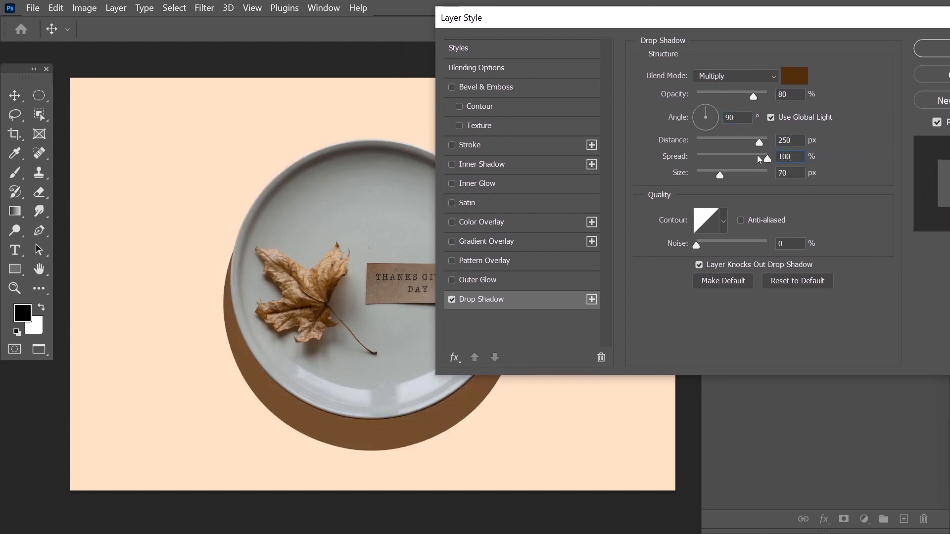
key(Tab)
text(150)
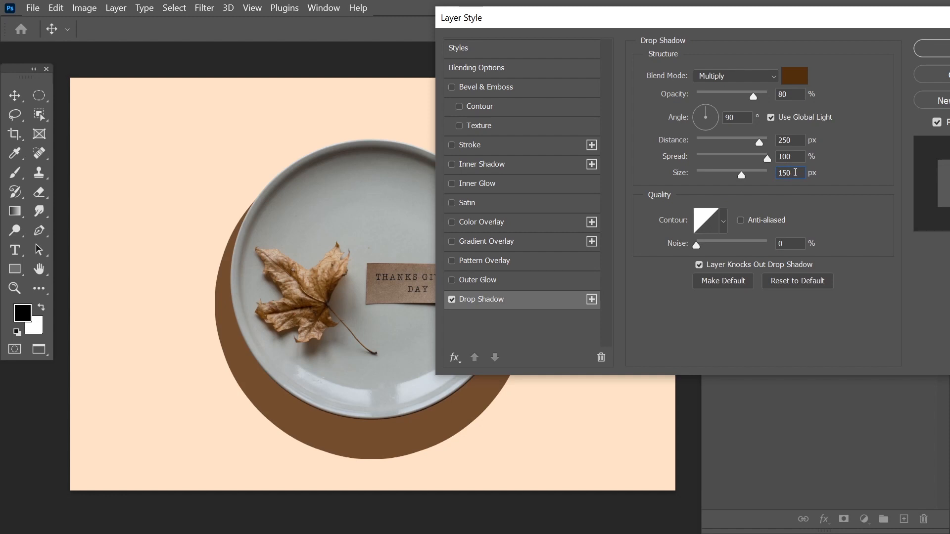
drag(766, 160, 710, 161)
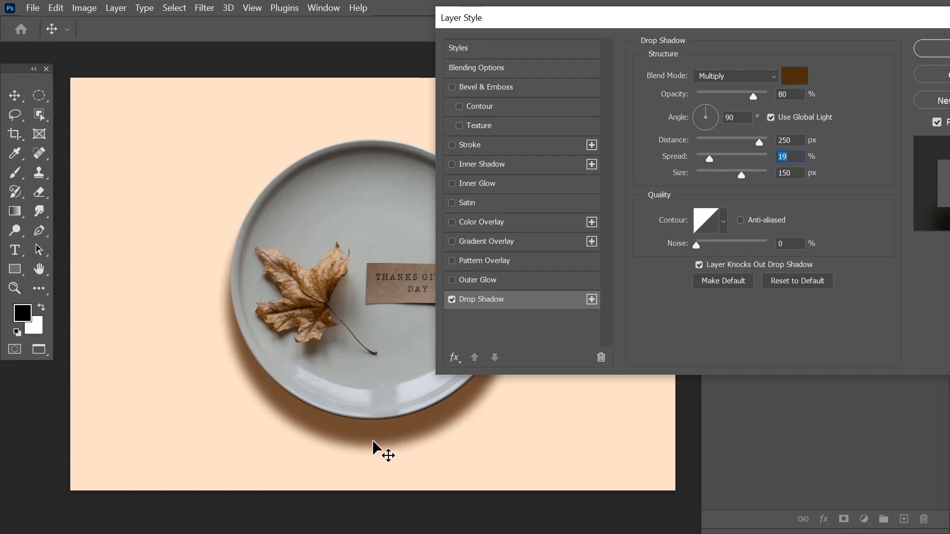
Step: Darken the drop shadow's colour to 271504 and apply the layer style
click(791, 81)
drag(708, 307, 725, 298)
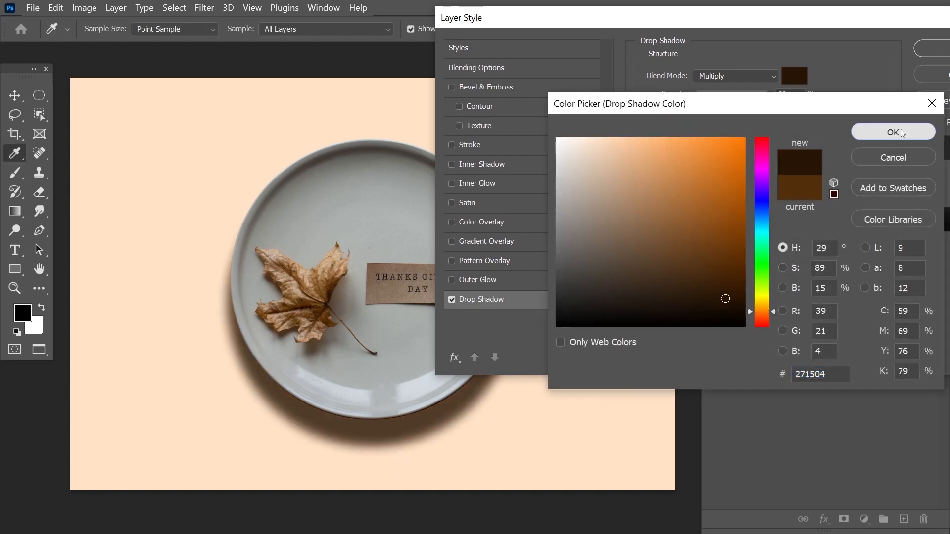
click(893, 132)
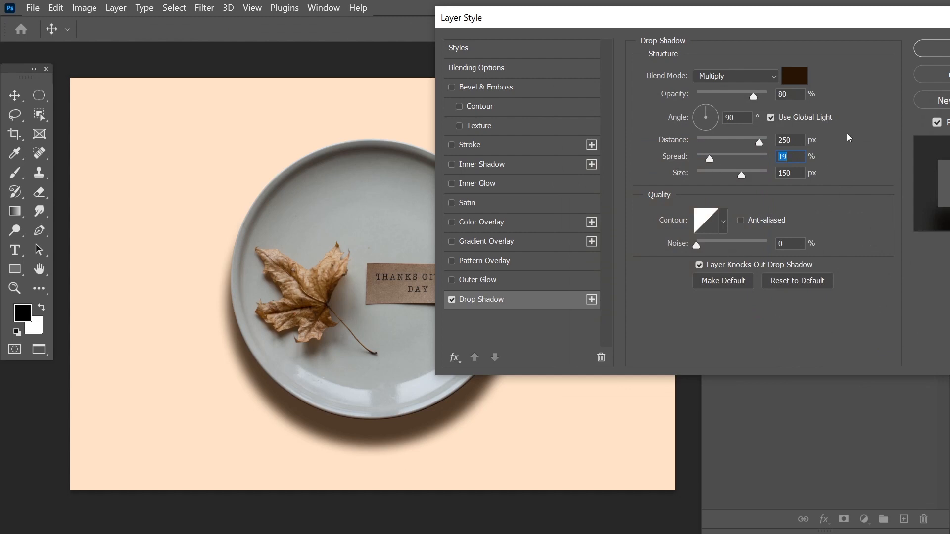
click(926, 48)
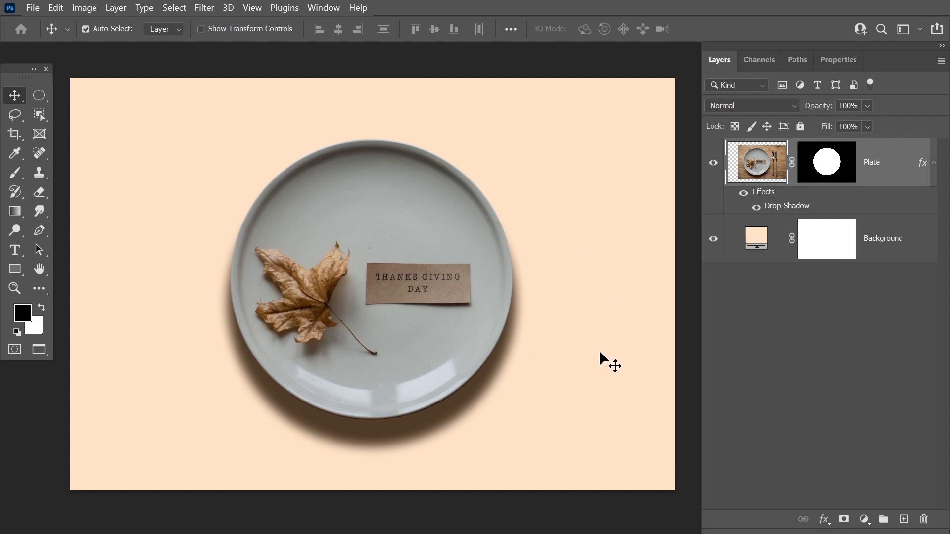
Step: Add a Gradient fill layer directly above the Background layer, using a black-to-white gradient
click(888, 248)
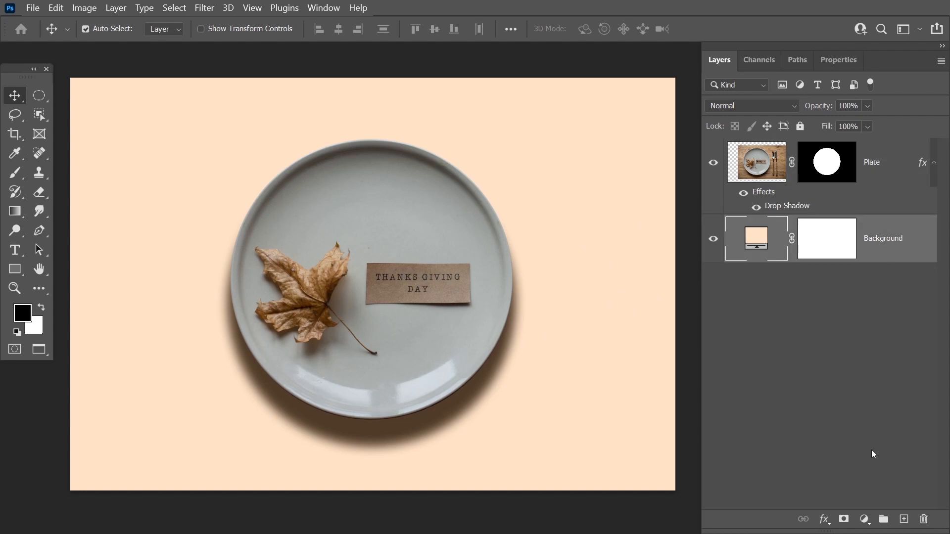
click(866, 520)
click(852, 264)
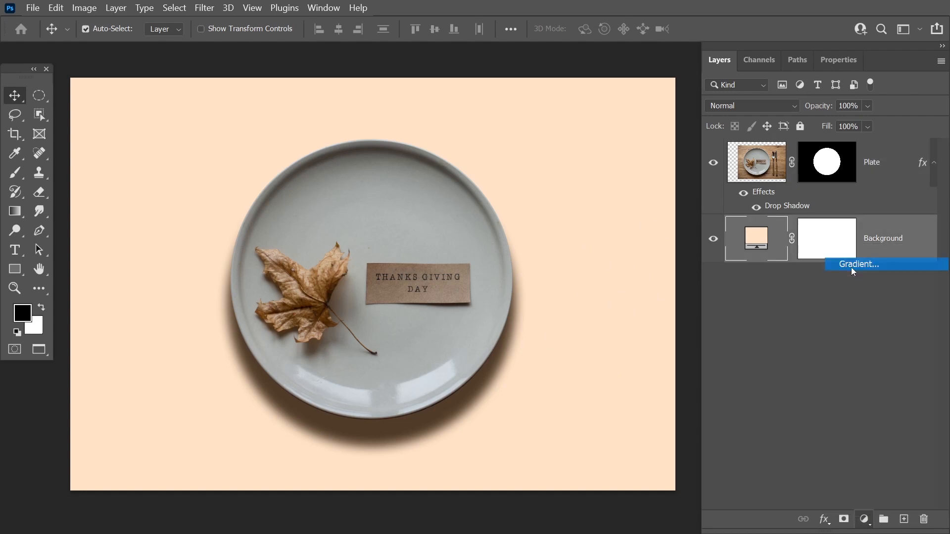
click(174, 93)
scroll(330, 137, down, 5)
click(105, 200)
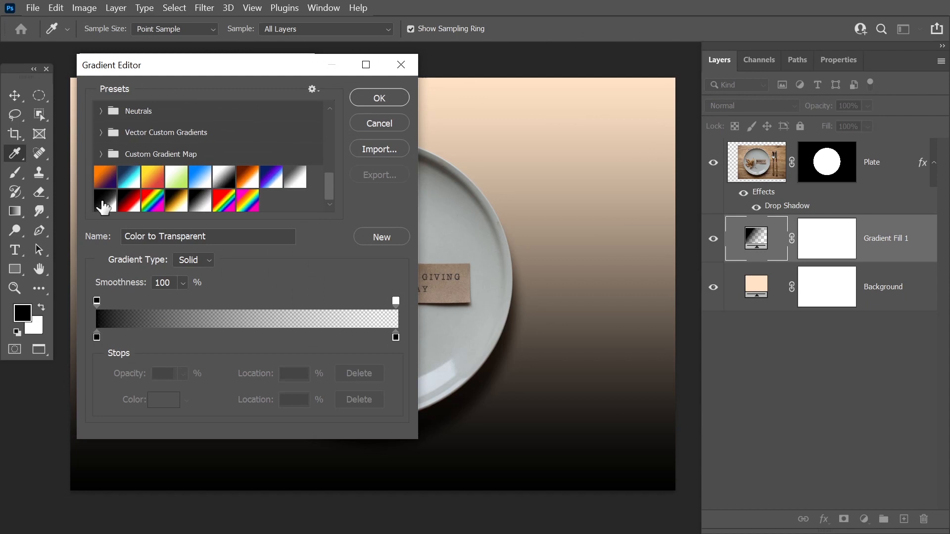
click(379, 98)
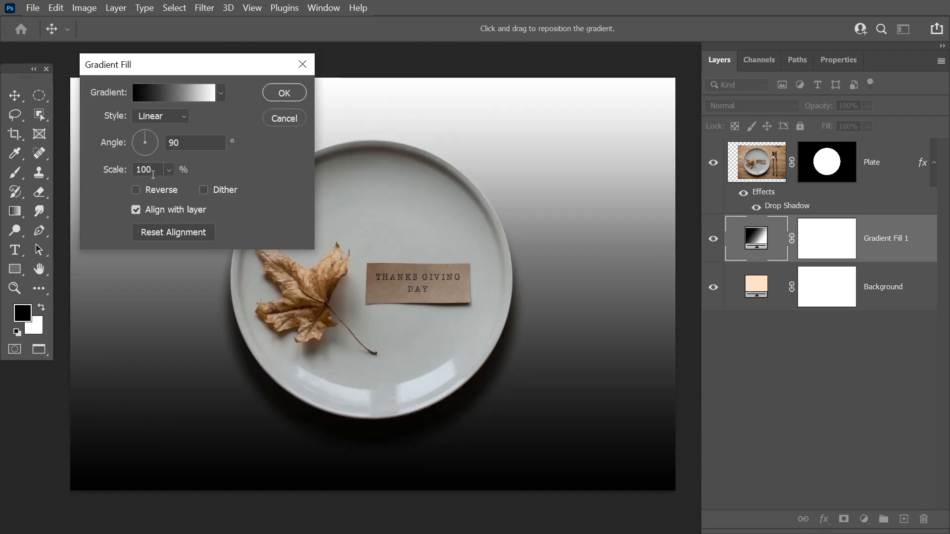
Step: Scale the linear gradient up to about 210% and apply the gradient fill
key(shift+Up)
key(shift+Up)
key(shift+Up)
key(shift+Up)
key(shift+Up)
key(shift+Up)
key(shift+Up)
key(shift+Up)
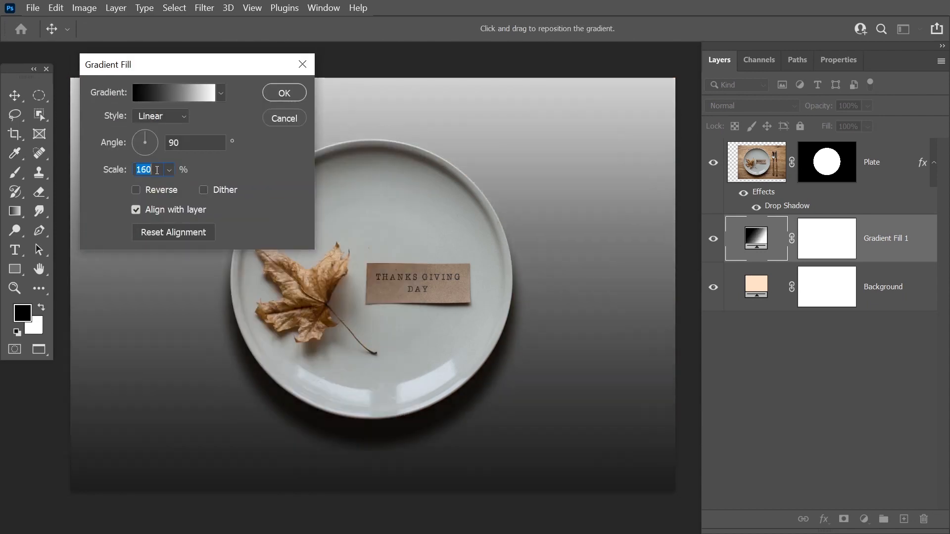
key(shift+Up)
key(shift+Up)
key(shift+Up)
key(shift+Up)
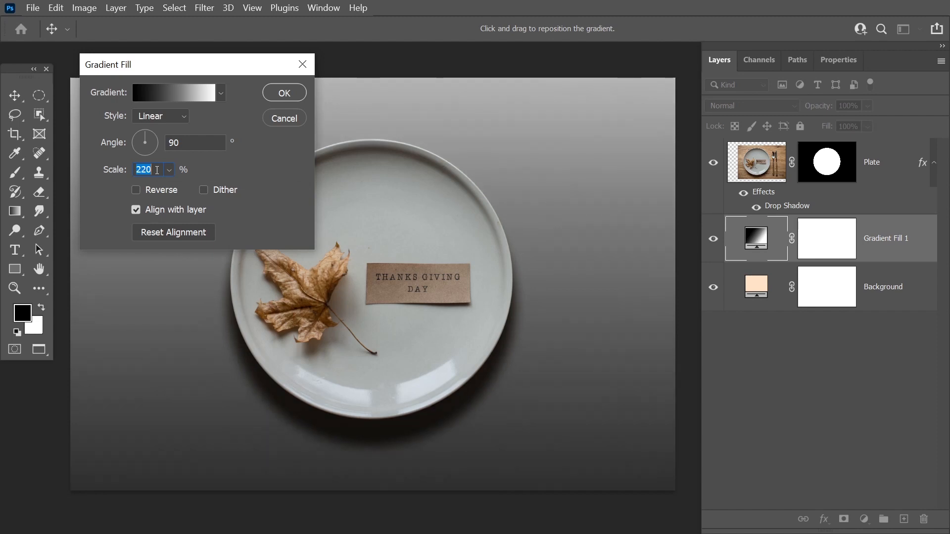
key(shift+Down)
click(284, 94)
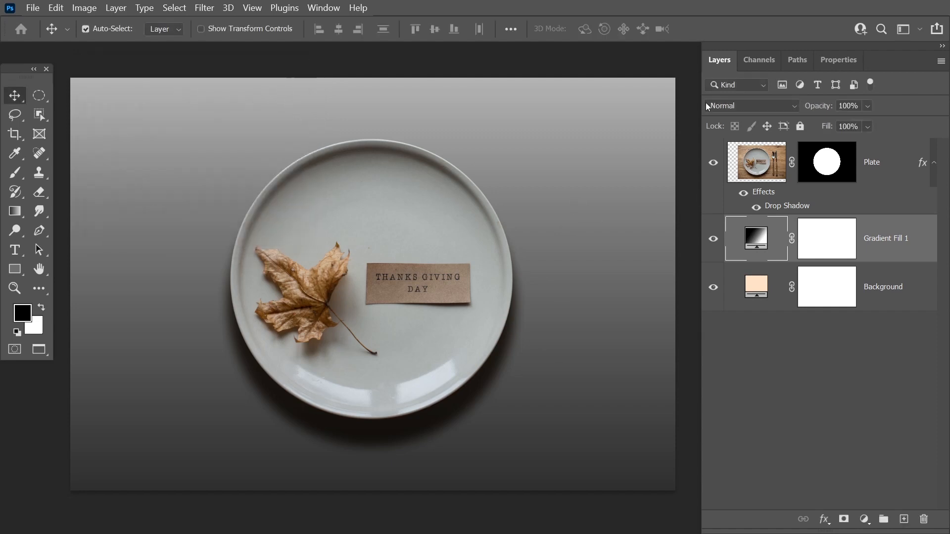
Step: Set the gradient fill layer's blend mode to Overlay, and hide and show the layer to compare
click(722, 105)
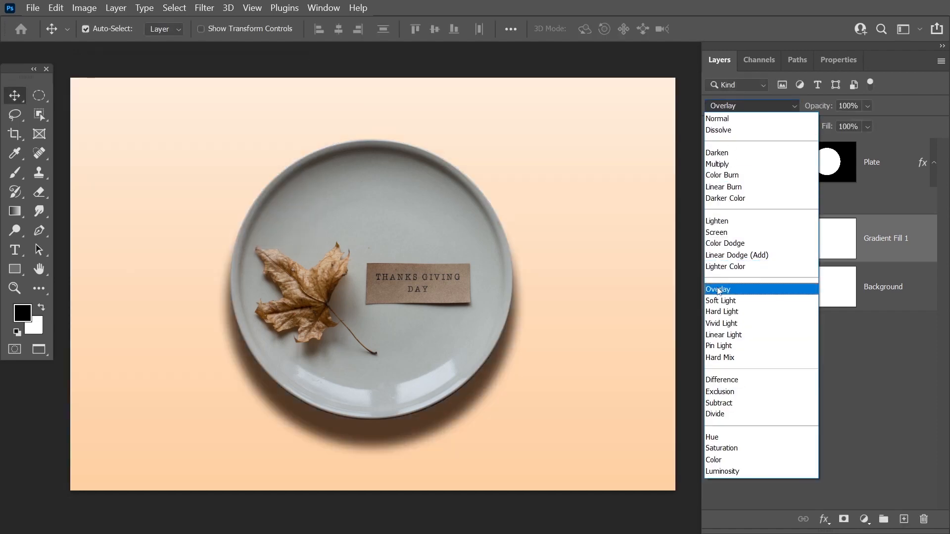
click(750, 291)
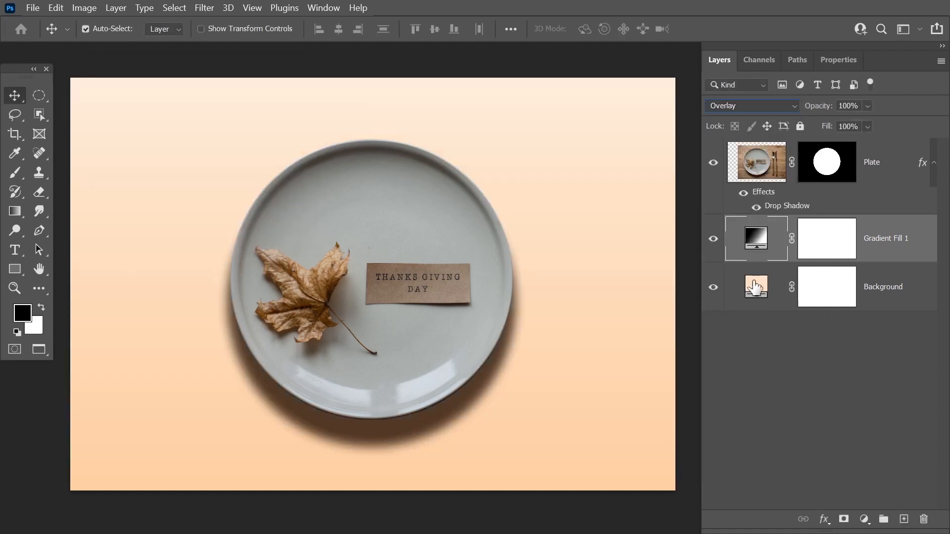
click(713, 239)
click(720, 240)
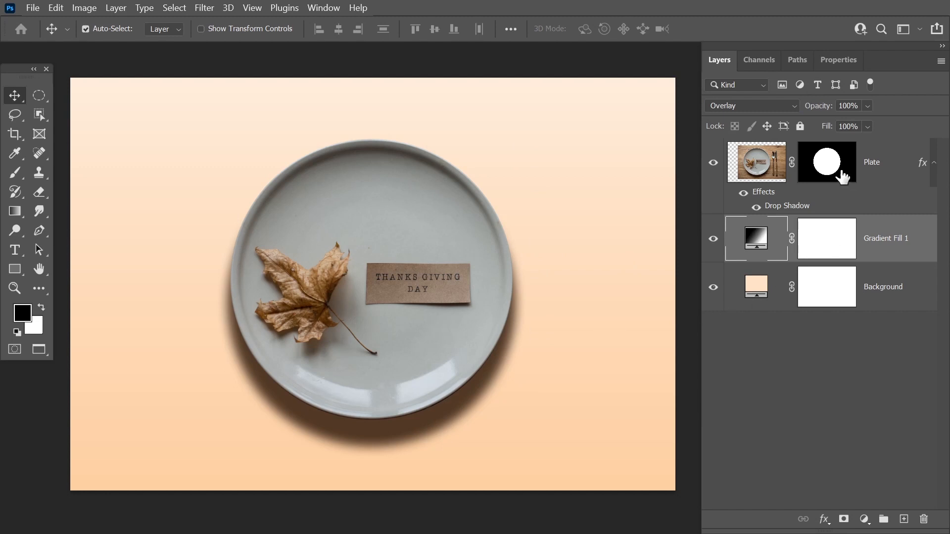
Step: Try brightening the plate with a duplicate of the Plate layer in Screen mode, and delete the duplicate
click(888, 168)
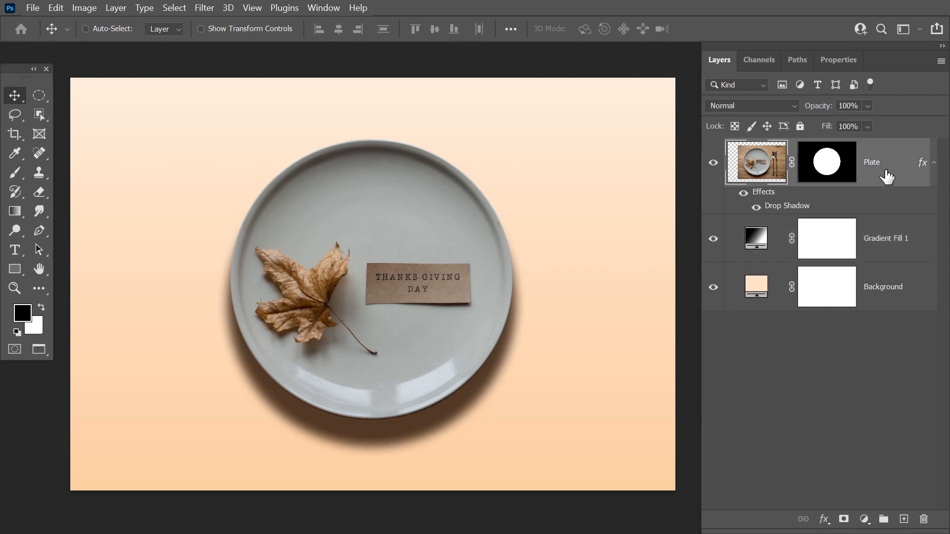
key(ctrl+j)
click(772, 106)
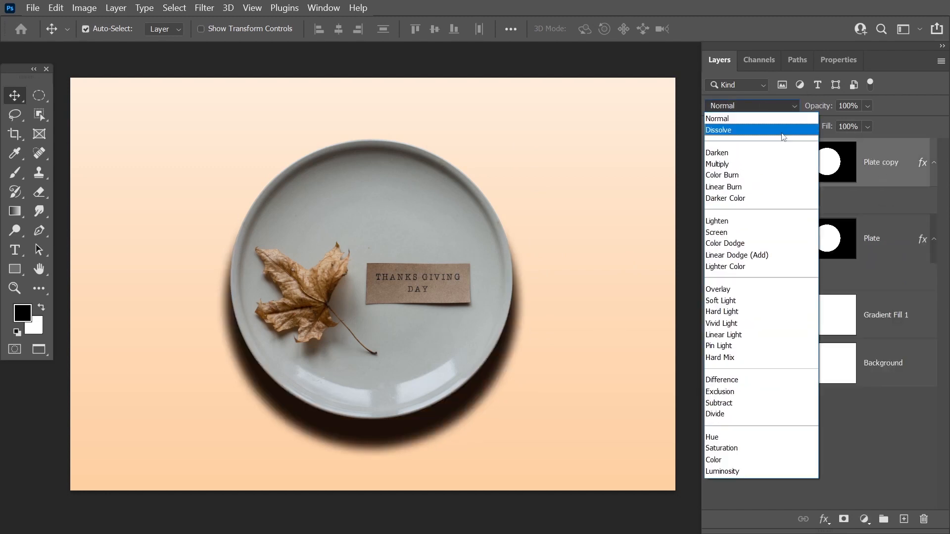
click(765, 232)
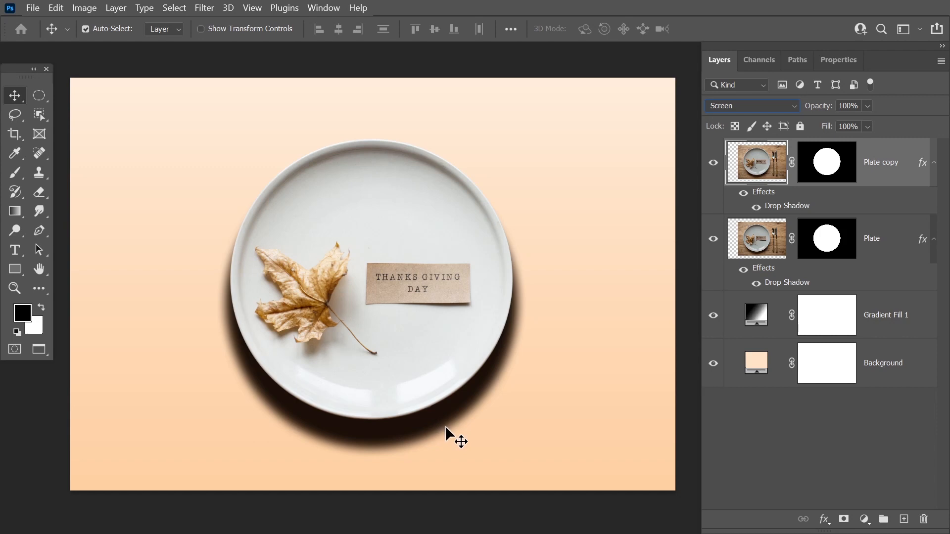
drag(868, 174, 923, 519)
Step: Add a Levels adjustment layer clipped to the Plate layer and lower the white input level to 199 to brighten the plate
click(863, 519)
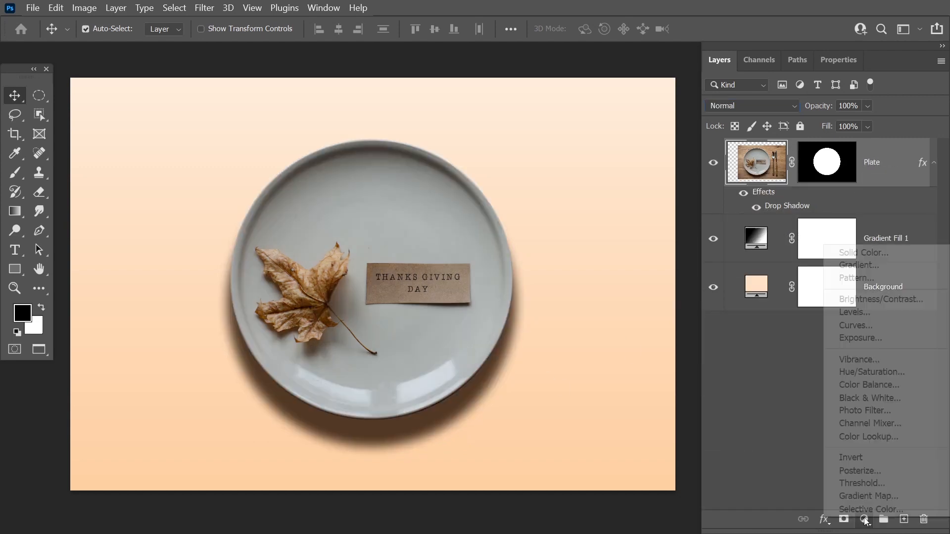
click(878, 315)
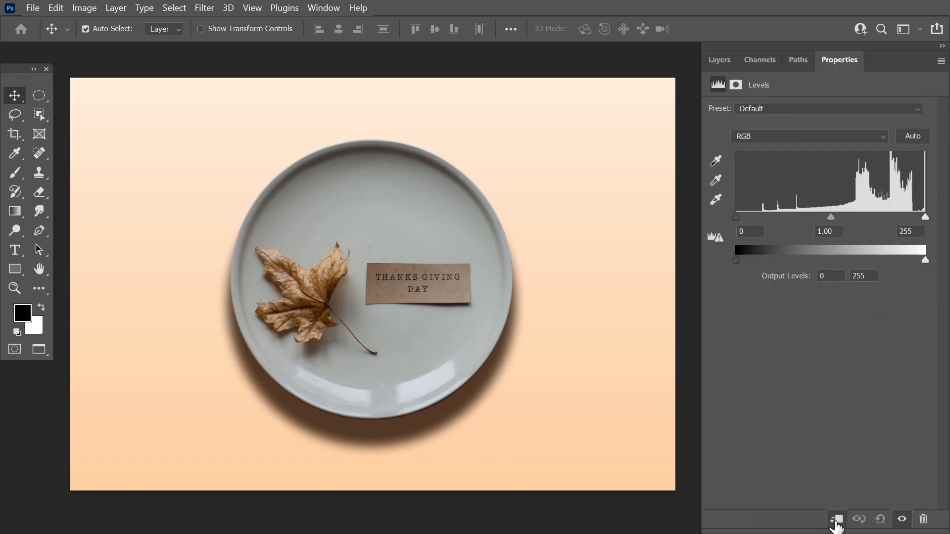
drag(924, 221, 889, 223)
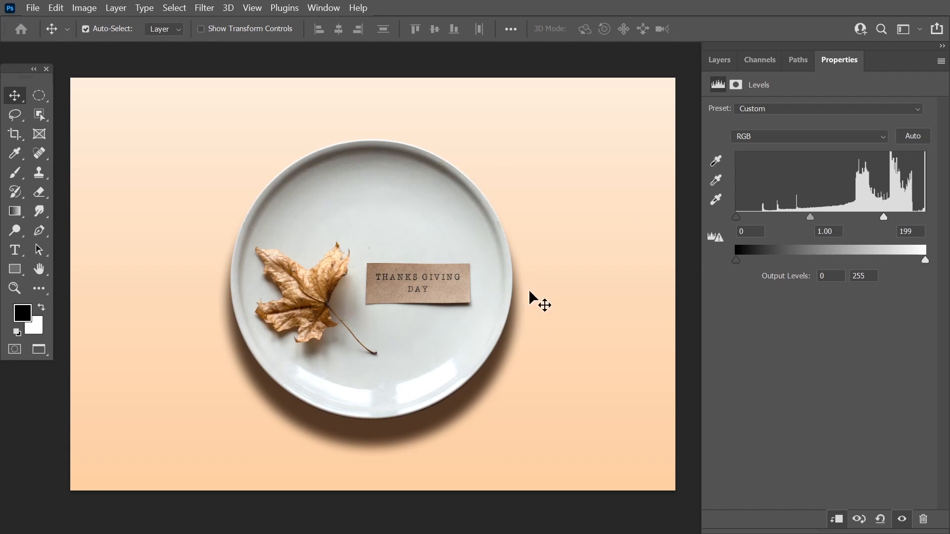
Step: Disable and re-enable the Plate layer's mask to compare the added shadow with the original photo
click(718, 59)
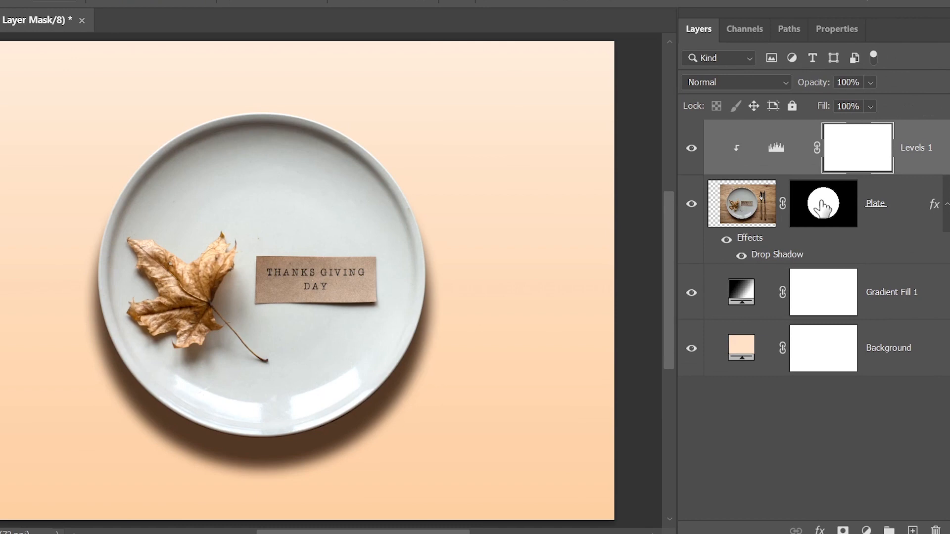
shift+click(822, 205)
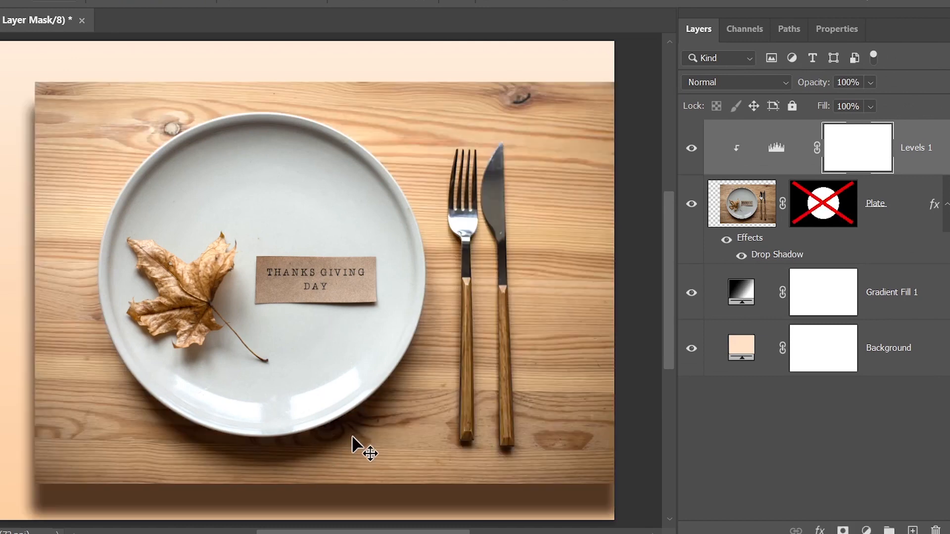
shift+click(831, 208)
Step: Separate the plate's drop shadow onto its own layer and narrow it slightly with Free Transform
right_click(749, 240)
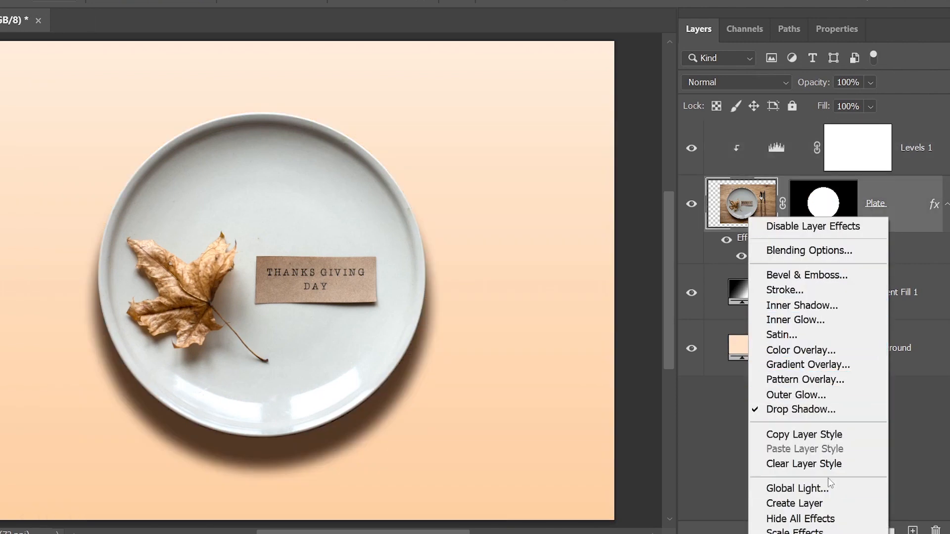
click(826, 504)
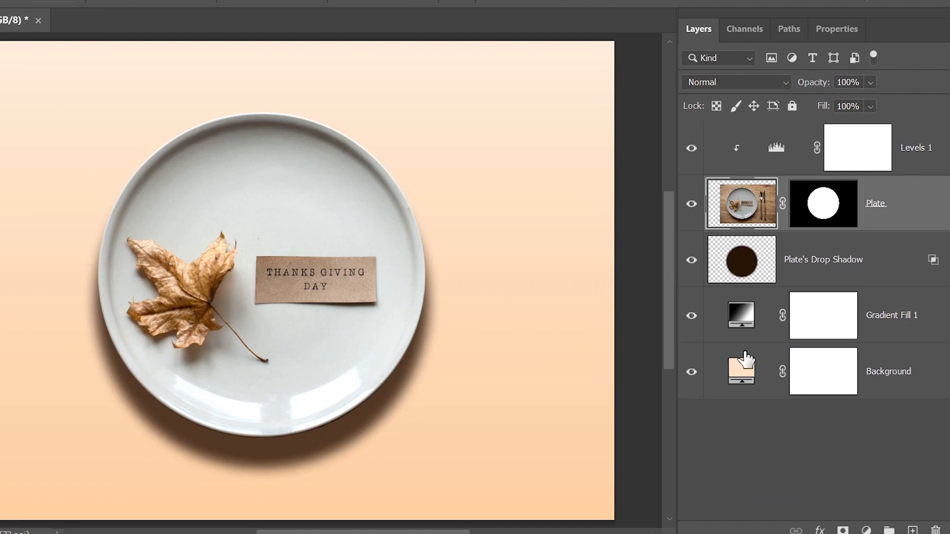
click(823, 268)
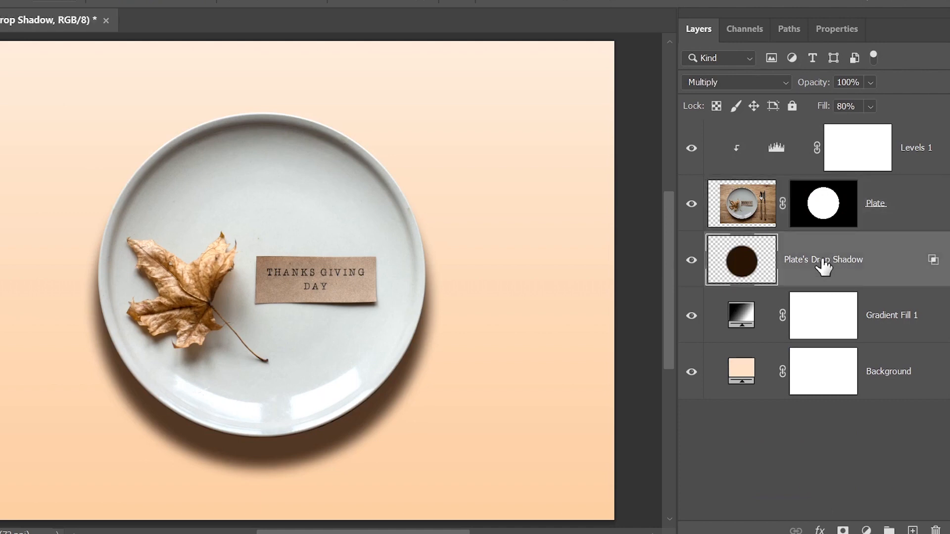
key(ctrl+t)
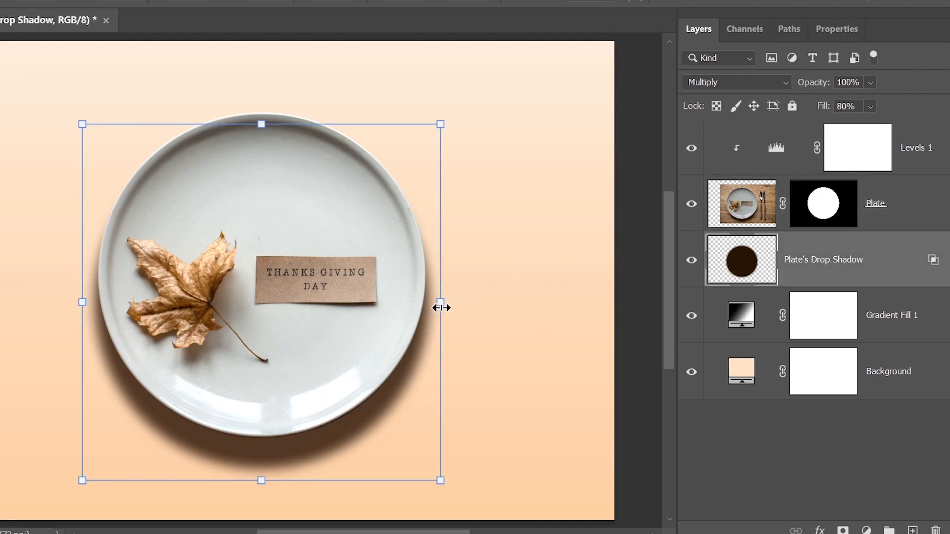
drag(441, 303, 431, 303)
key(Return)
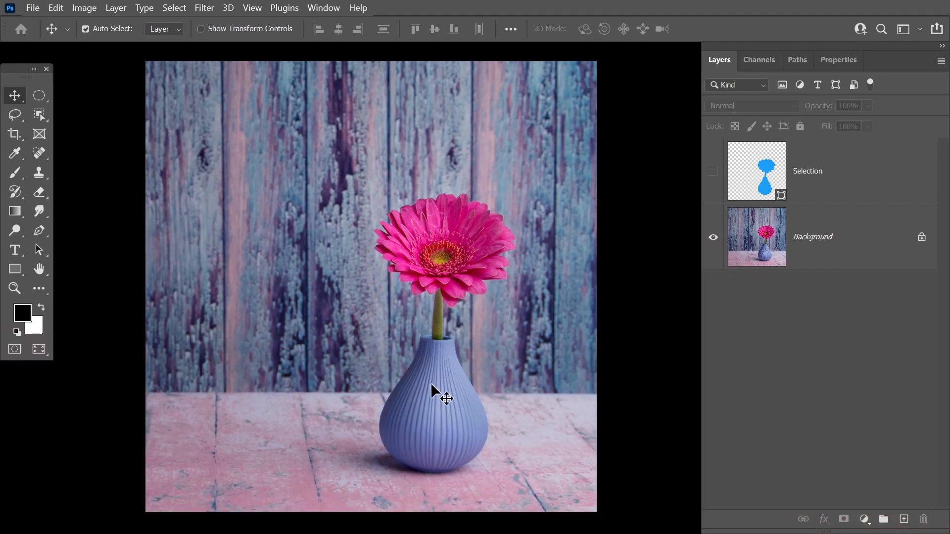
Step: Mask the Background layer down to the flower and vase, using the Selection layer's shape as the selection
click(713, 178)
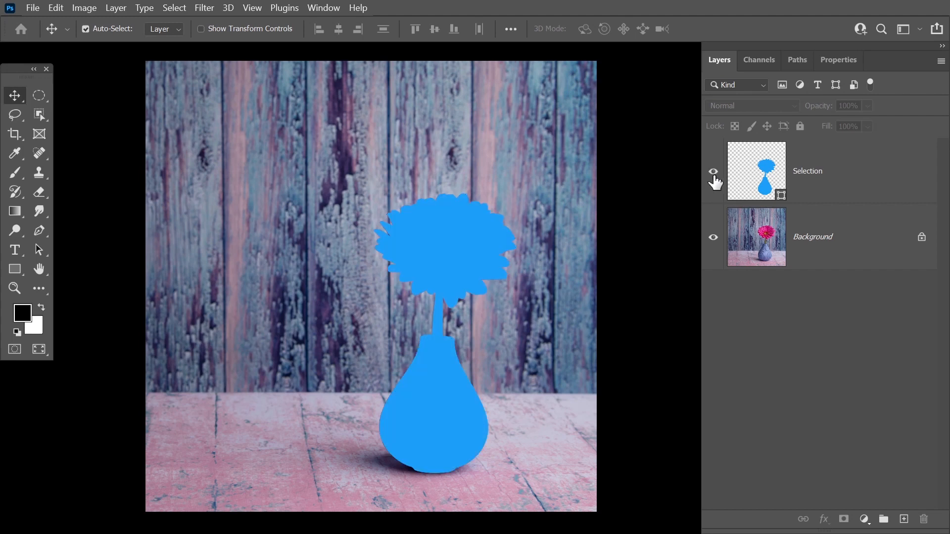
ctrl+click(762, 173)
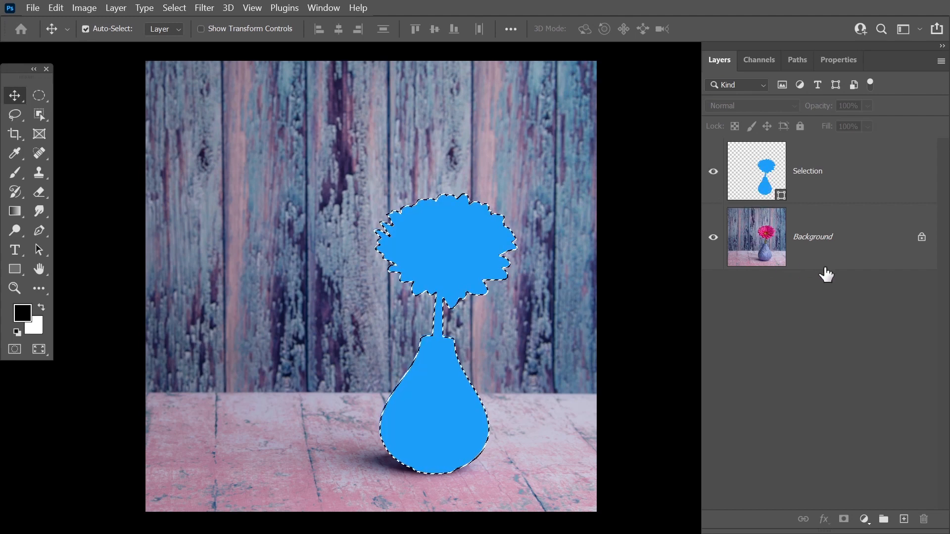
click(713, 172)
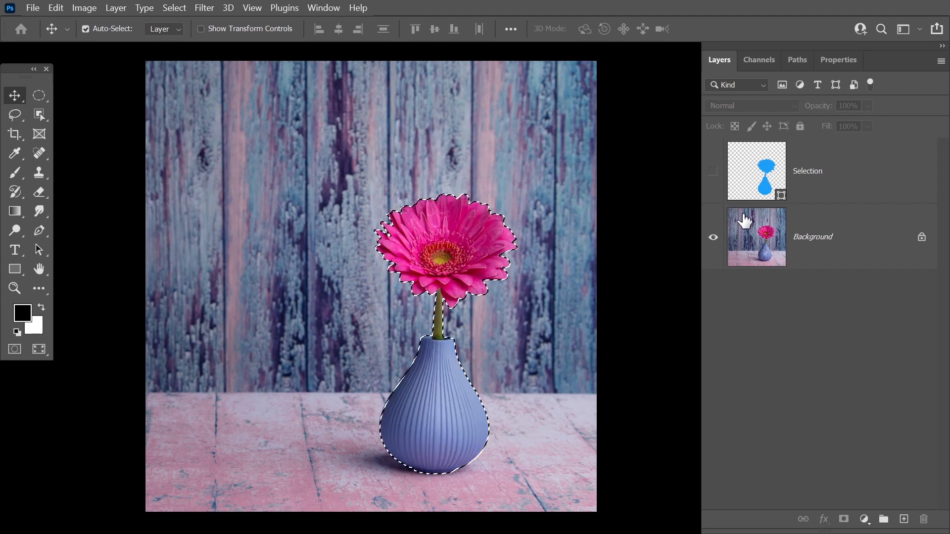
click(822, 240)
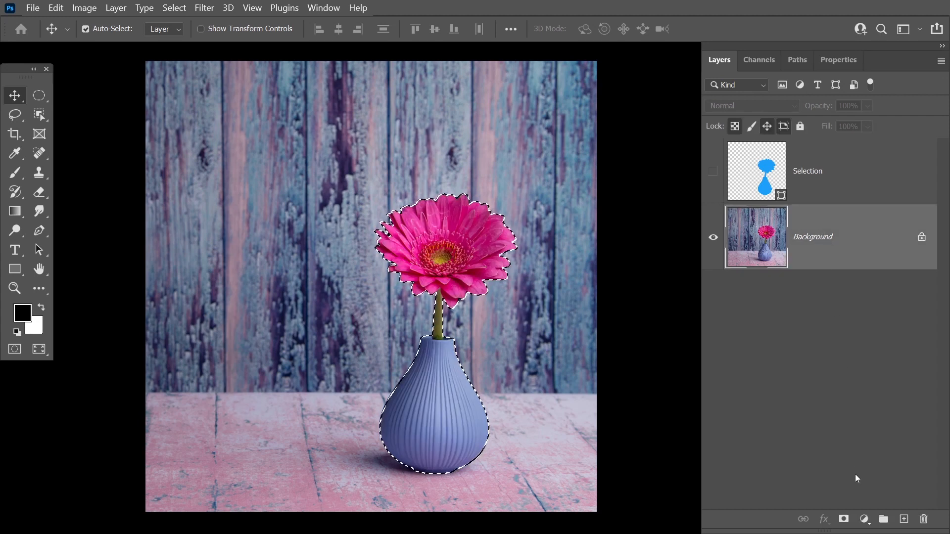
click(844, 518)
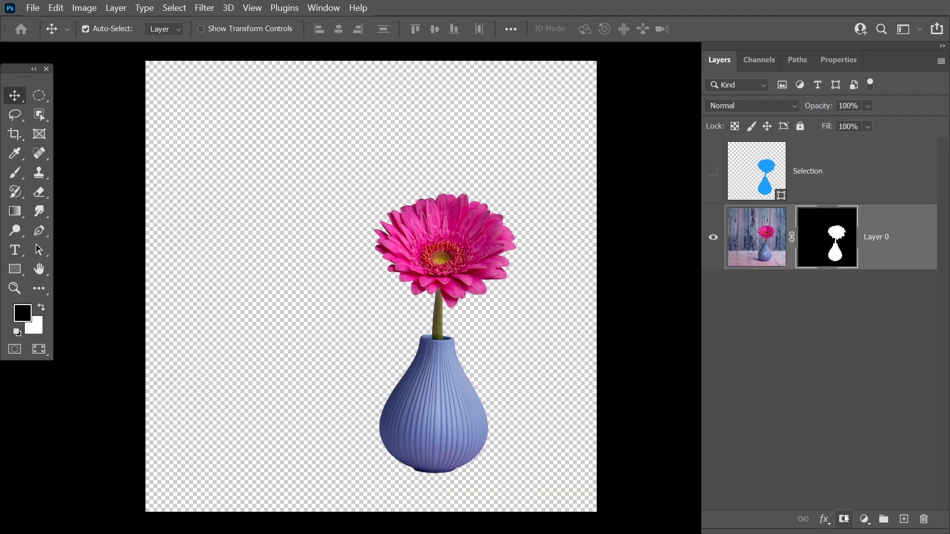
click(753, 251)
Step: Set the foreground colour to the light pink ffc3e6, lightened from a sample of the flower's petals
click(25, 313)
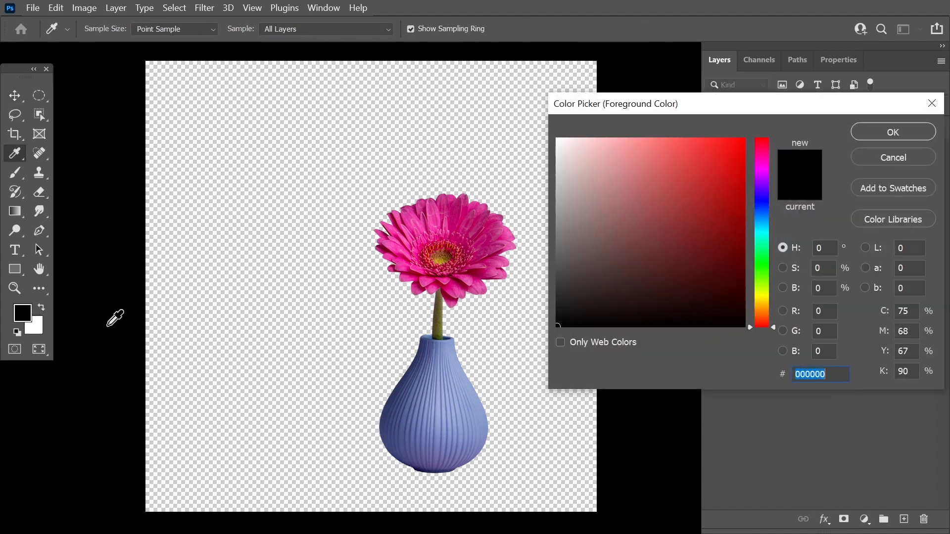
click(435, 205)
click(601, 139)
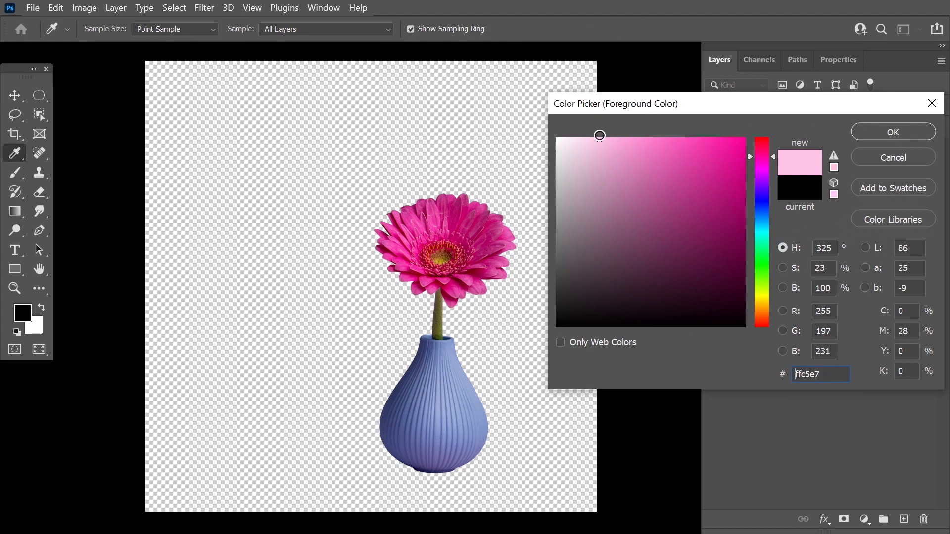
click(870, 139)
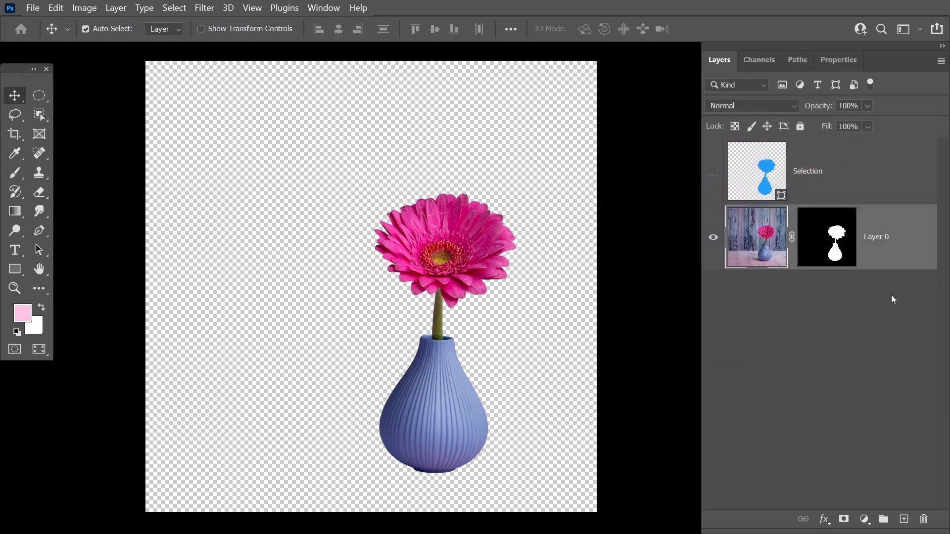
Step: Add a Solid Color fill layer in ffc3e6 and place it beneath the masked flower layer
click(864, 520)
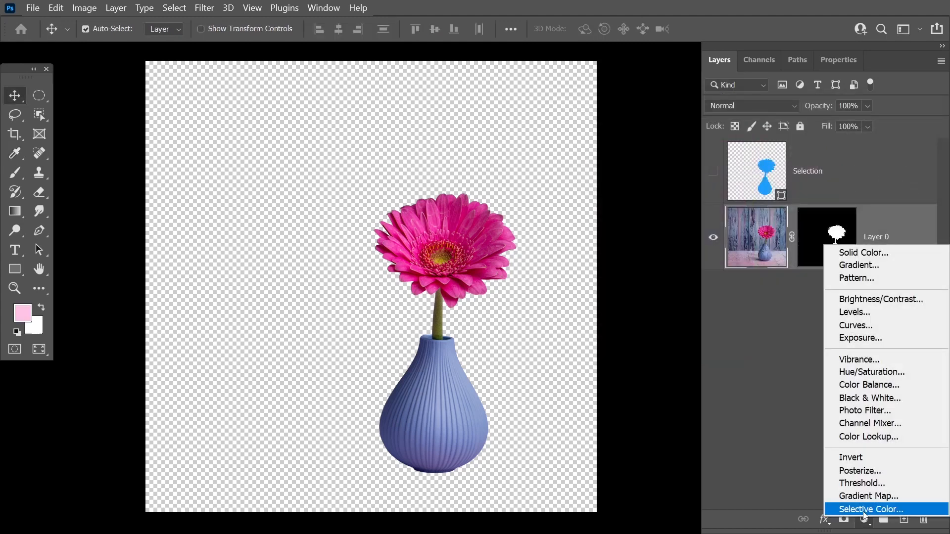
click(853, 254)
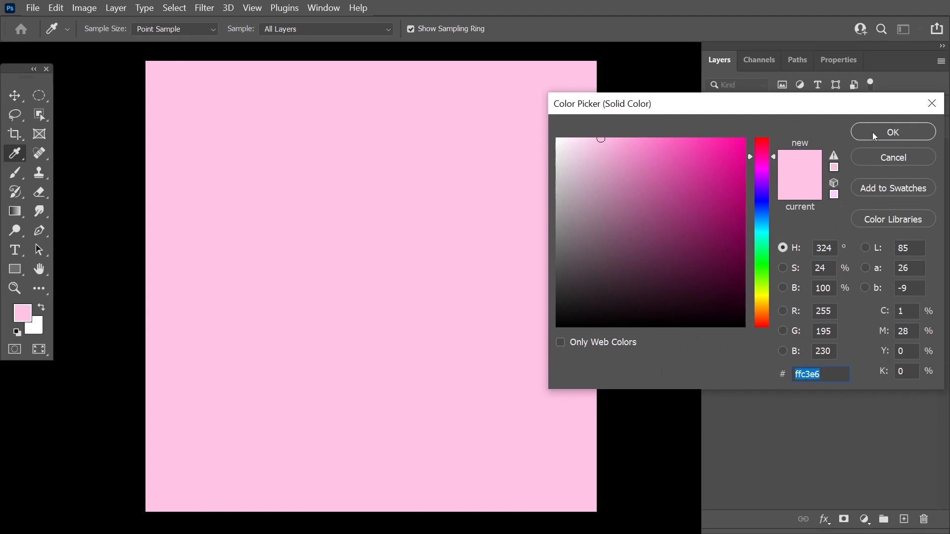
click(873, 133)
drag(901, 229, 907, 348)
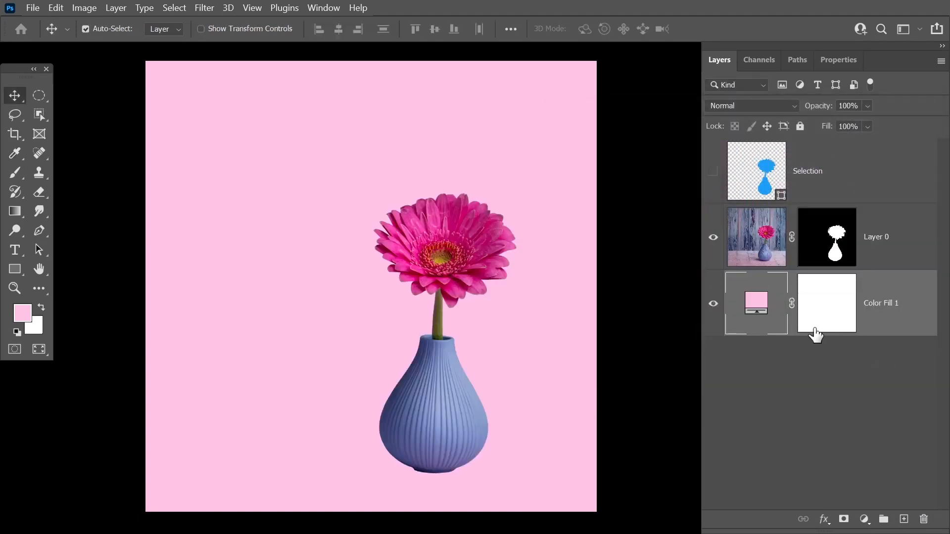
Step: Rename the masked flower layer as Flower Pot
click(890, 247)
double_click(878, 237)
text(Flower Pot)
key(Return)
Step: Move the flower pot to the centre of the canvas with Free Transform
key(ctrl+t)
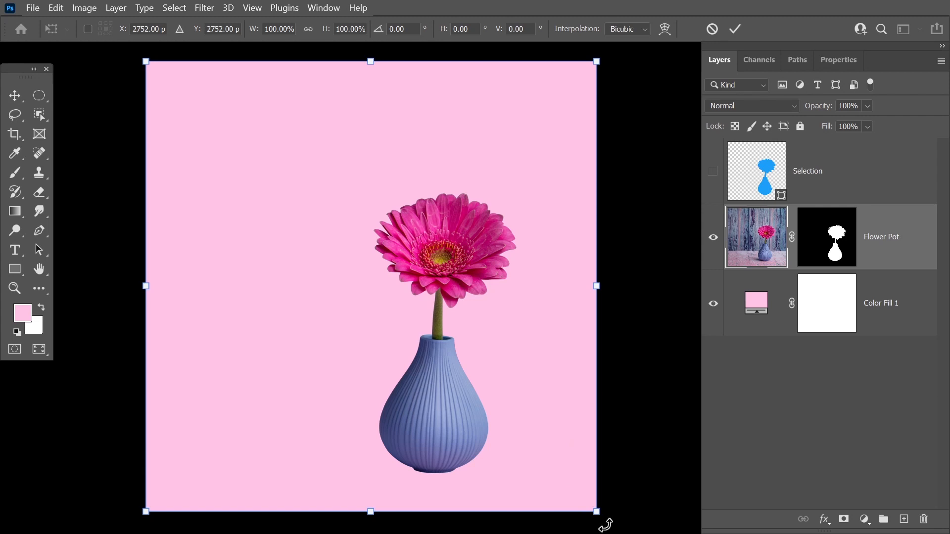
drag(606, 525, 623, 501)
drag(476, 358, 488, 397)
drag(465, 439, 418, 422)
key(Return)
Step: Rename the colour fill layer as Background Color and add a black-to-white Gradient fill layer above it
double_click(890, 303)
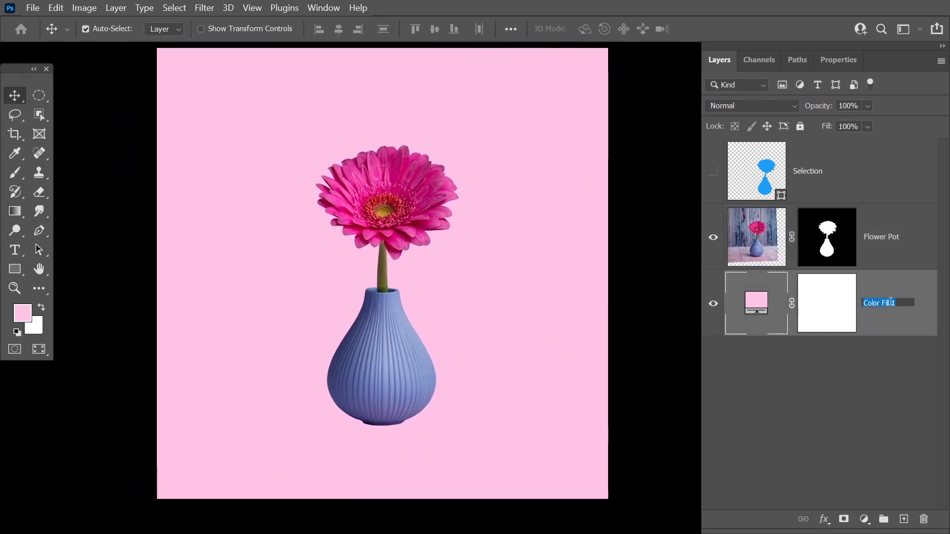
click(864, 519)
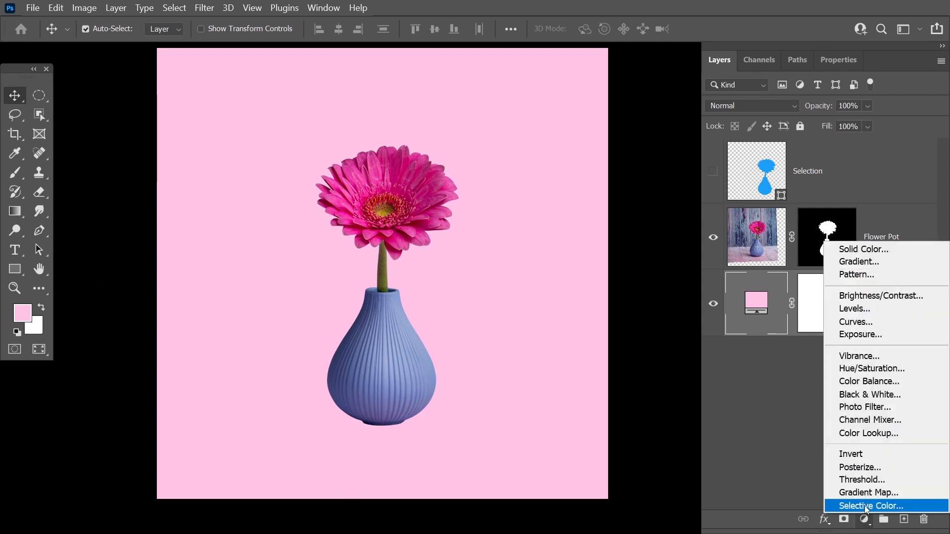
click(883, 263)
click(207, 93)
scroll(208, 148, down, 5)
click(104, 200)
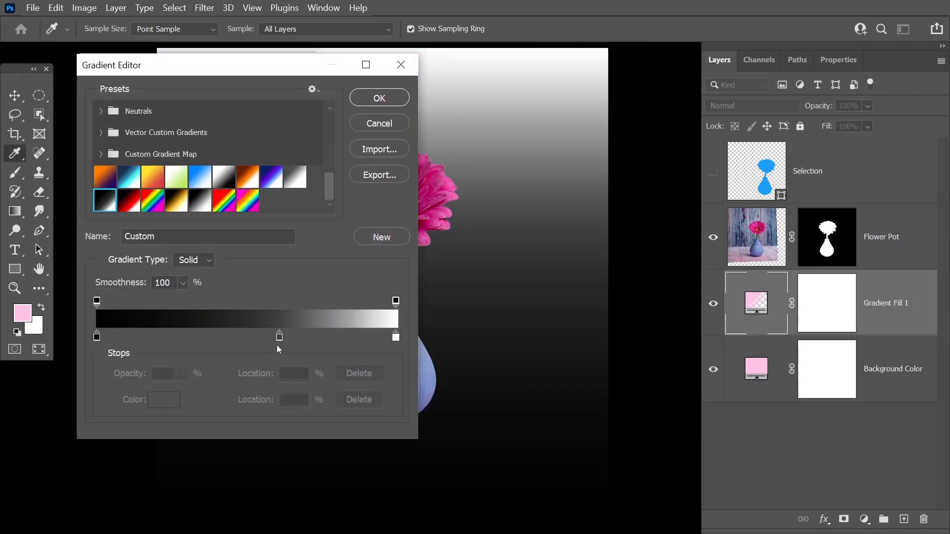
key(Return)
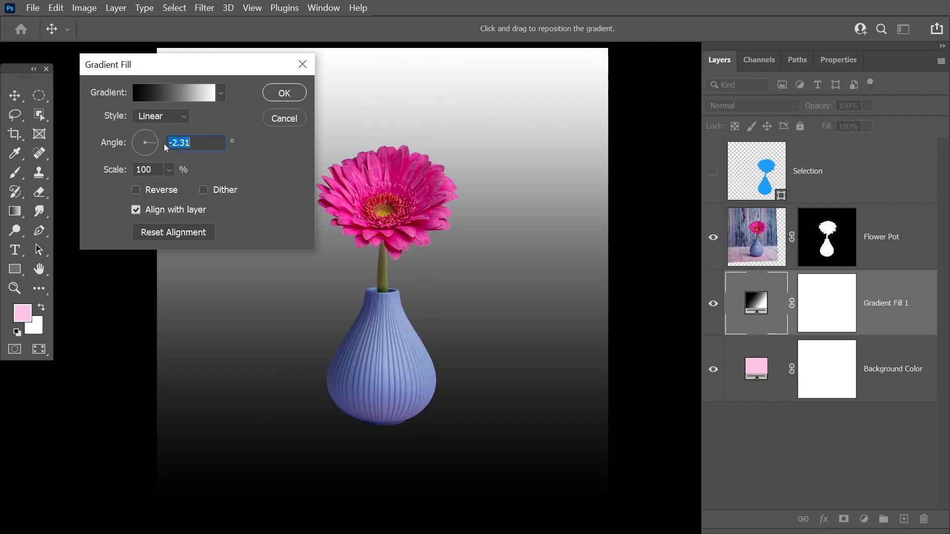
Step: Set the linear gradient's angle to 0° and its scale to 170%, and apply the gradient fill
text(0)
click(158, 171)
key(shift+Up)
key(shift+Up)
key(shift+Up)
key(shift+Up)
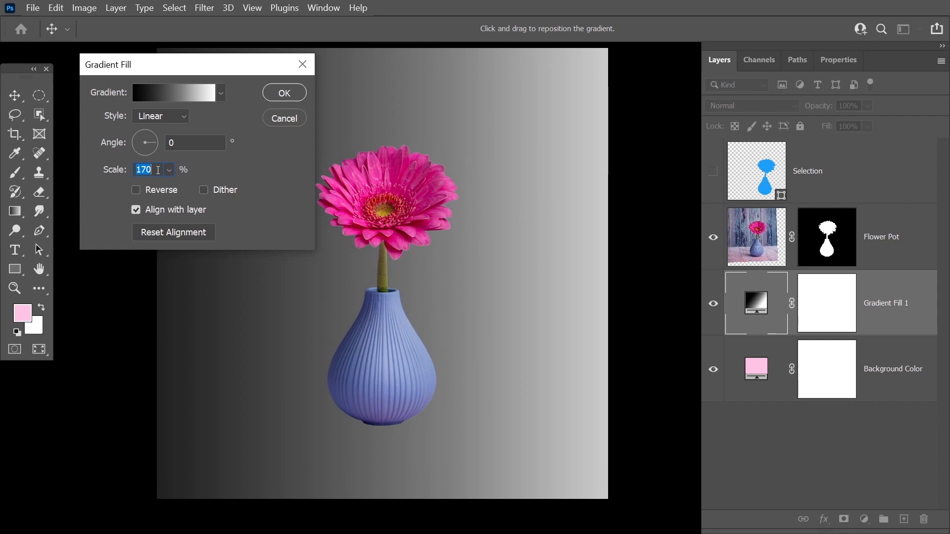
click(283, 93)
Step: Set the gradient fill layer's blend mode to Overlay and rename the layer as Light
click(727, 107)
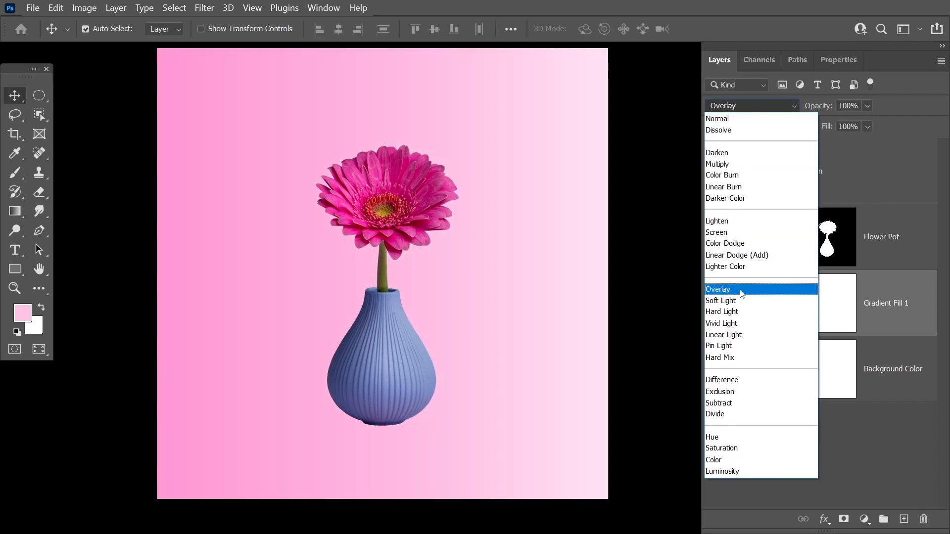
click(742, 291)
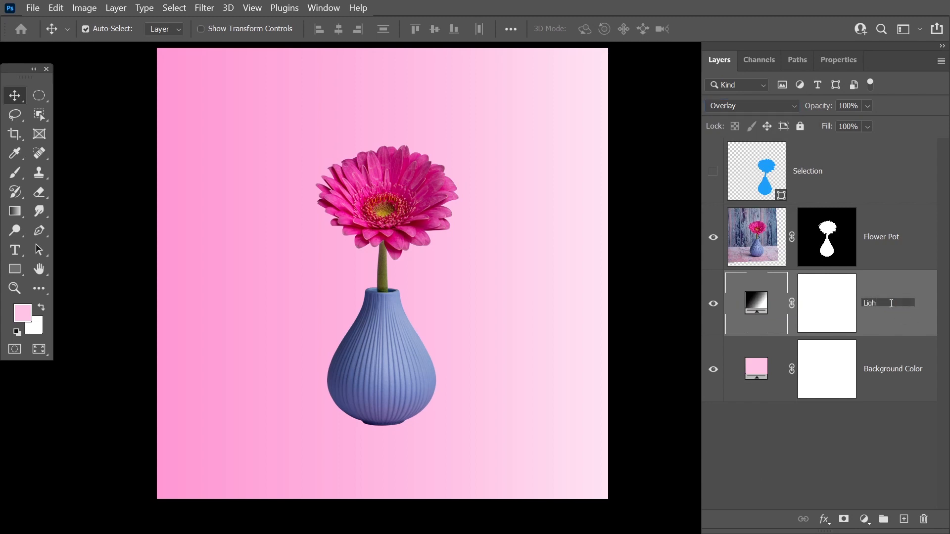
Step: Draw a rectangle shape of about 5536 by 3527 px covering the upper part of the canvas behind the flower pot
click(15, 269)
click(70, 268)
drag(157, 45, 610, 340)
click(720, 60)
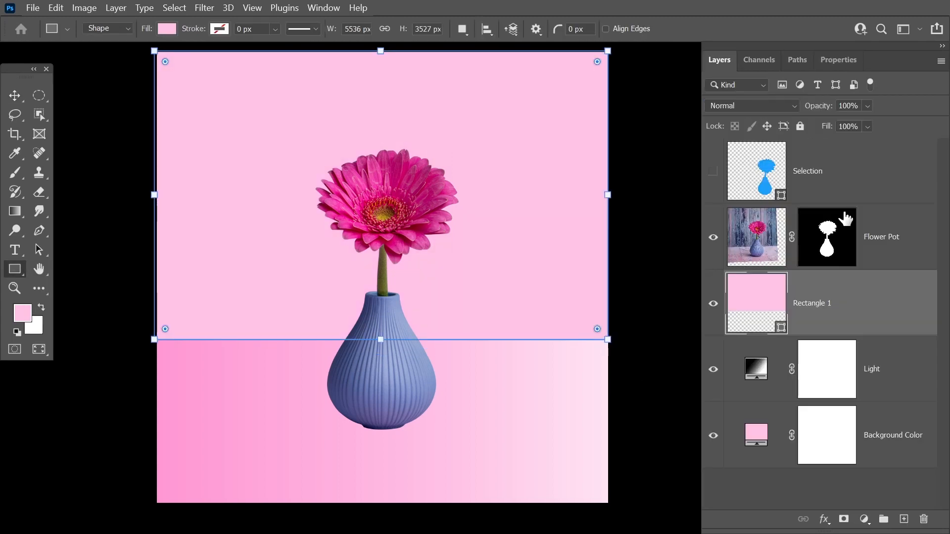
Step: Fill the rectangle with black and set its layer opacity to 10%
double_click(755, 302)
drag(614, 277, 486, 387)
click(892, 132)
click(814, 108)
text(10)
key(Return)
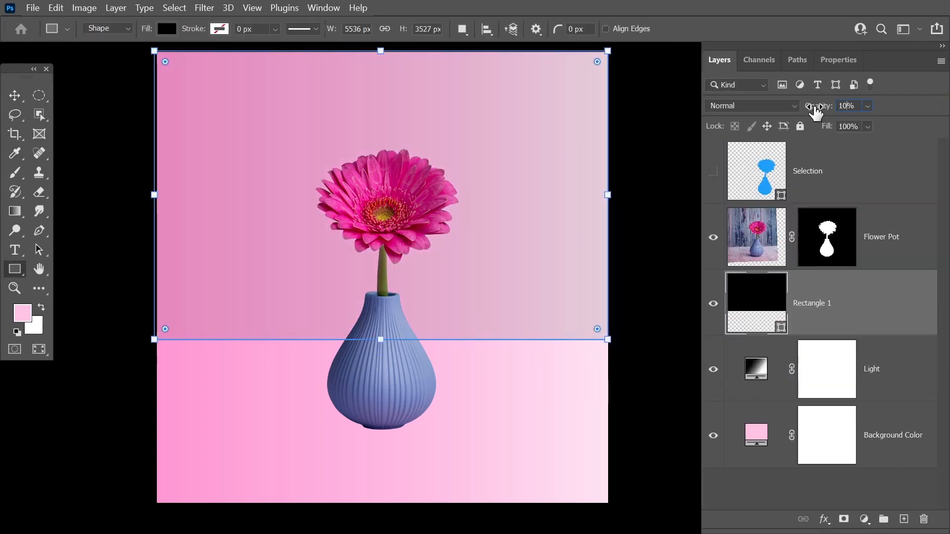
Step: Recolour the rectangle to a dark magenta derived from the pink background and rename its layer as Wall
double_click(756, 303)
click(297, 420)
drag(618, 144, 684, 195)
key(Return)
key(v)
double_click(816, 303)
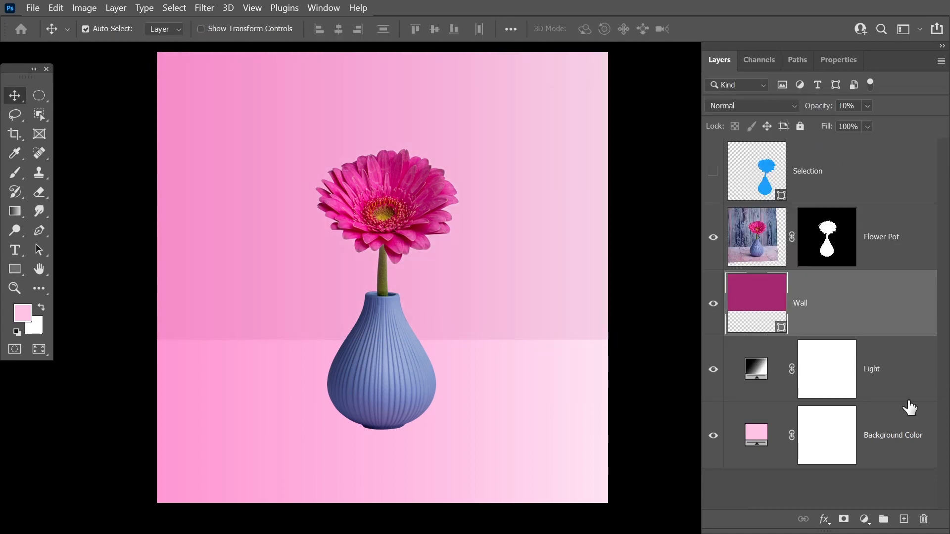
Step: Add a new layer named Shadow above Wall and set the foreground colour to a dark magenta derived from the flower's pink
click(903, 520)
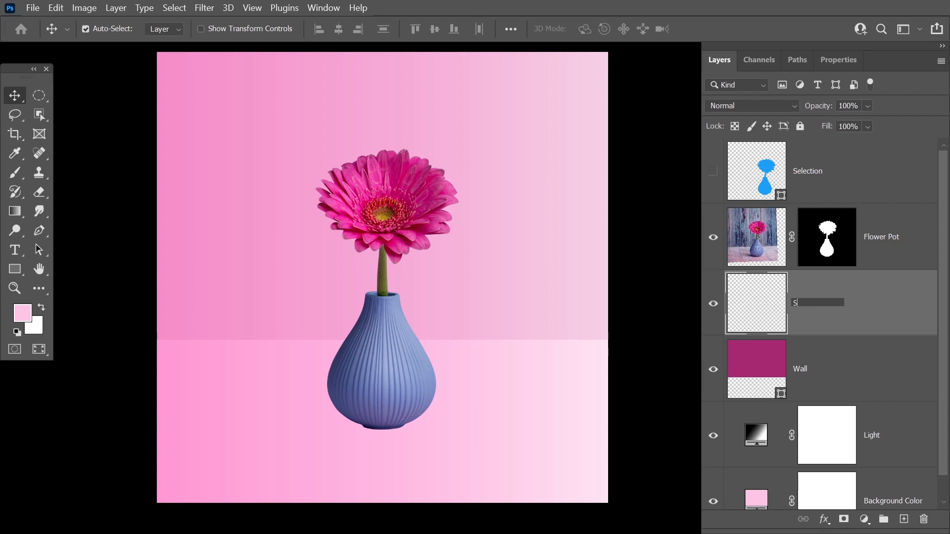
click(15, 172)
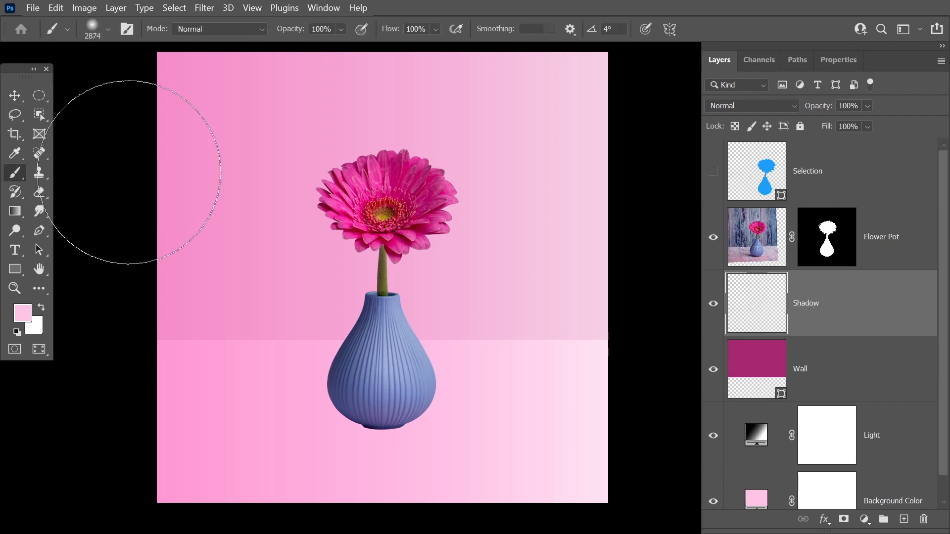
click(20, 321)
click(364, 166)
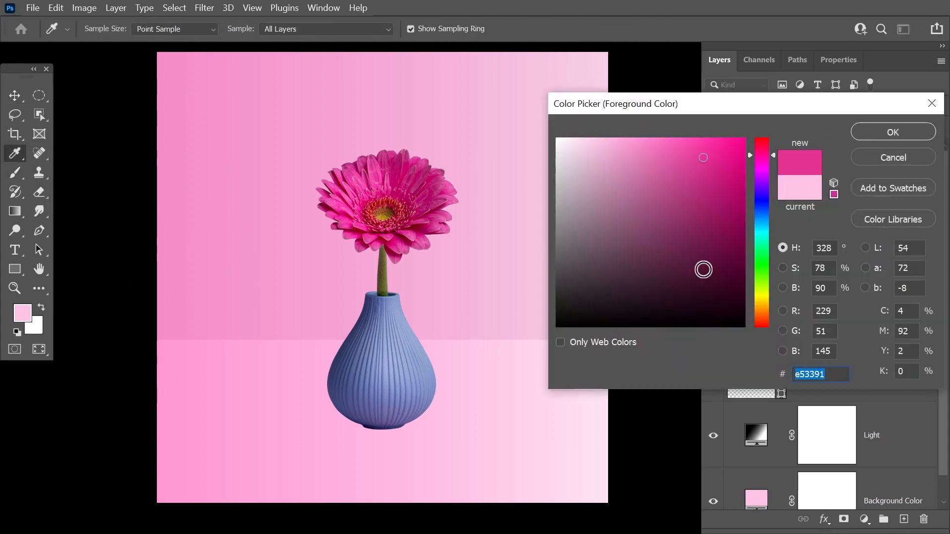
mouse_move(706, 259)
mouse_down()
mouse_move(706, 269)
mouse_move(716, 254)
mouse_up()
click(877, 131)
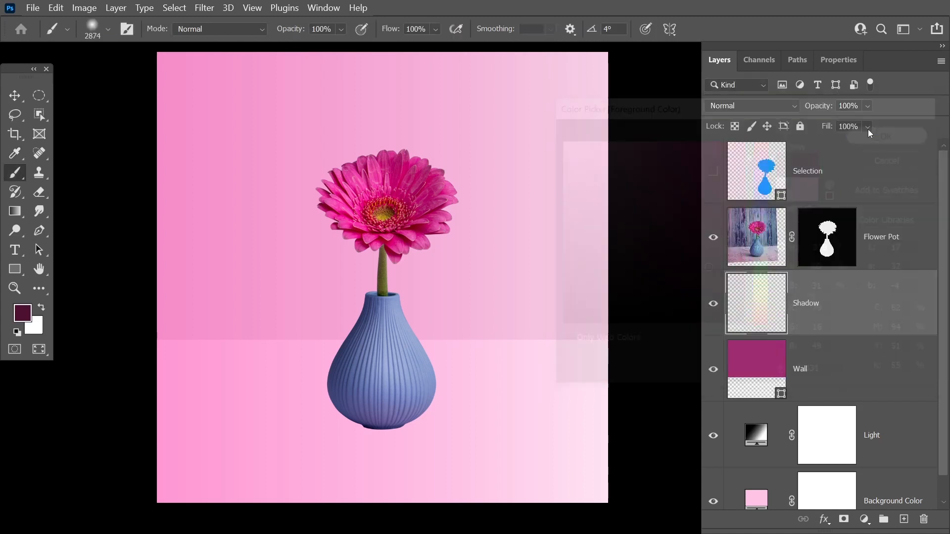
Step: Stamp one soft dark magenta dab with a brush of about 2608 px behind the flower stem
right_click(355, 226)
click(461, 293)
mouse_move(399, 176)
mouse_down()
mouse_move(419, 180)
mouse_move(374, 168)
mouse_up()
click(383, 289)
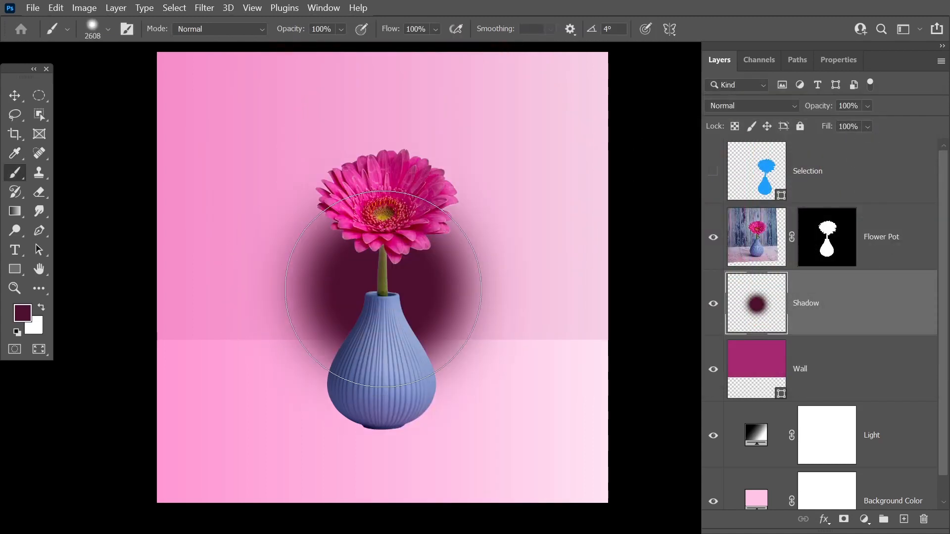
Step: Transform the shadow dab, squashing its height to about 60% and moving it down around the pot's base
key(ctrl+t)
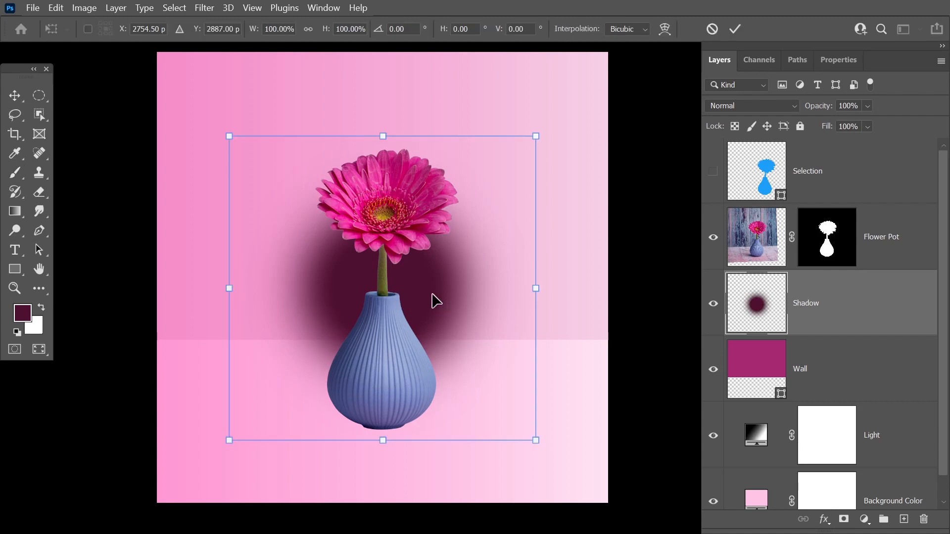
drag(383, 136, 383, 261)
drag(438, 363, 439, 392)
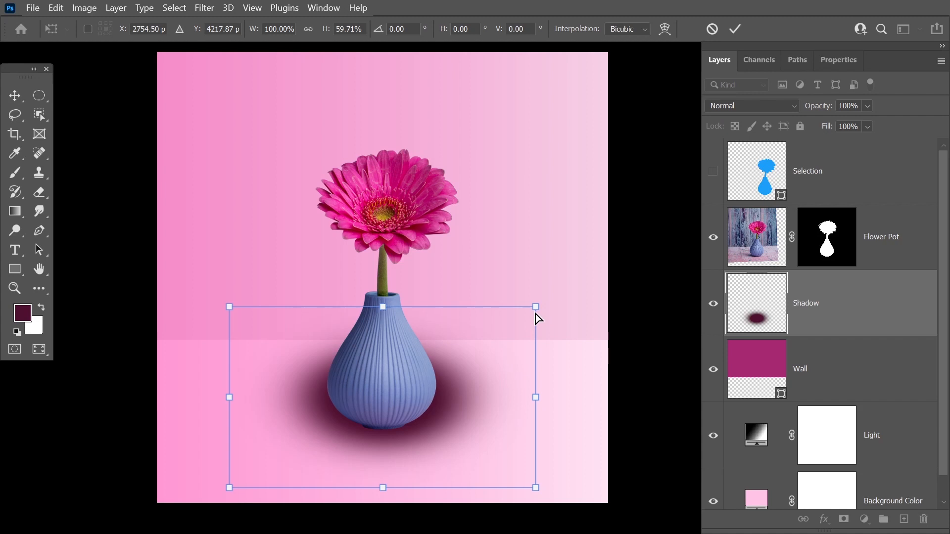
Step: Taper the shadow in perspective so it widens towards the left, align it under the pot's base and apply the transform
drag(538, 312, 530, 367)
drag(477, 401, 398, 421)
scroll(387, 440, up, 3)
drag(479, 362, 479, 373)
scroll(382, 439, up, 5)
mouse_move(444, 401)
mouse_down()
mouse_move(419, 408)
mouse_move(426, 402)
mouse_up()
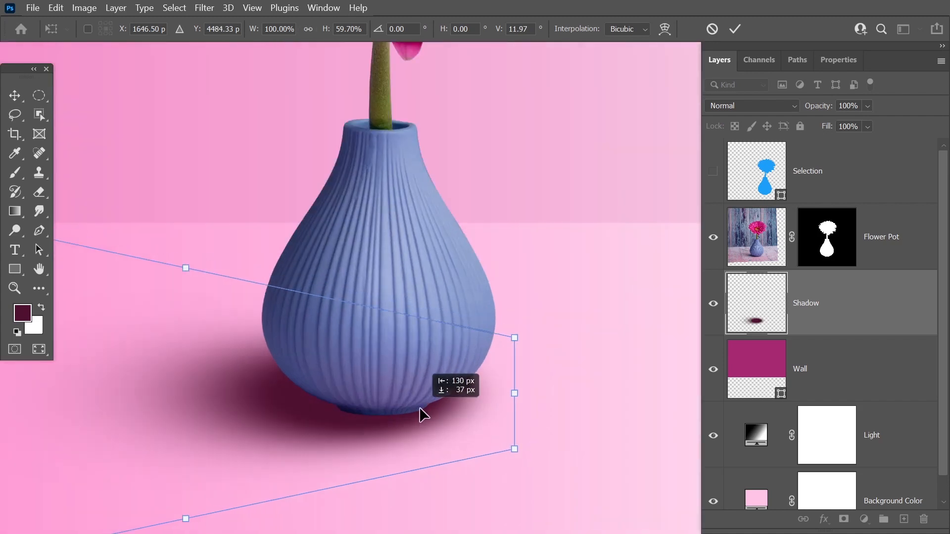
drag(518, 332, 516, 339)
drag(453, 399, 440, 400)
mouse_move(388, 391)
mouse_down()
mouse_move(468, 381)
mouse_move(454, 349)
mouse_move(399, 369)
mouse_up()
key(Return)
Step: Add a layer mask to Shadow and paint out the shadow spilling past the pot's right side with a smaller black brush
scroll(455, 349, down, 4)
click(843, 519)
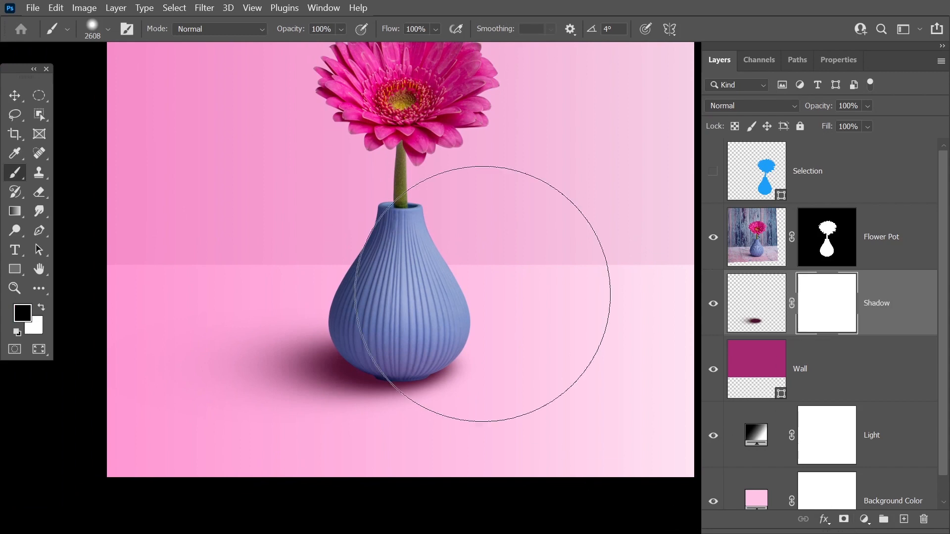
key(bracketleft)
key(bracketleft)
key(bracketleft)
key(bracketleft)
key(bracketleft)
key(bracketleft)
key(bracketleft)
key(bracketleft)
key(bracketleft)
key(bracketleft)
key(bracketleft)
key(bracketleft)
key(bracketleft)
key(bracketleft)
click(468, 320)
drag(469, 320, 486, 353)
key(bracketright)
key(bracketright)
key(bracketright)
key(bracketright)
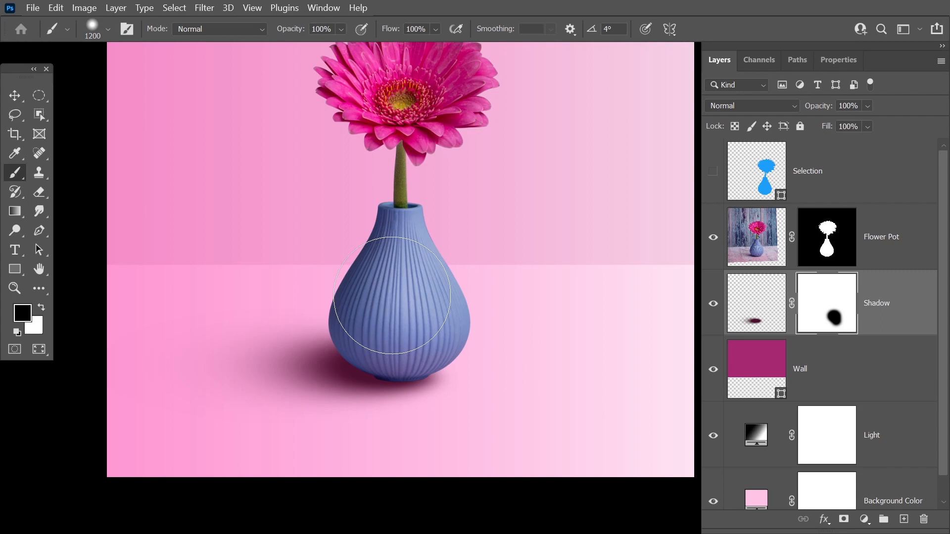
key(bracketright)
key(bracketright)
key(bracketright)
key(bracketright)
key(bracketright)
key(bracketright)
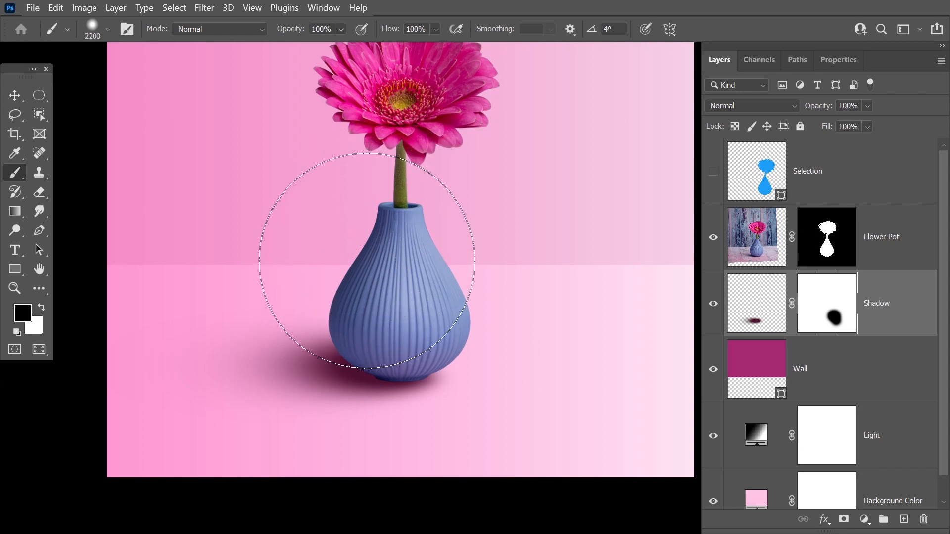
click(374, 264)
key(ctrl+z)
Step: Set the brush opacity to 40% and soften the shadow's lower edge on the Shadow mask with a smaller black brush
mouse_move(368, 334)
mouse_down()
mouse_move(400, 366)
mouse_move(452, 365)
mouse_move(442, 354)
mouse_up()
key(bracketleft)
key(bracketleft)
key(bracketleft)
key(bracketleft)
key(bracketleft)
key(bracketleft)
key(bracketleft)
key(bracketleft)
key(bracketleft)
key(bracketleft)
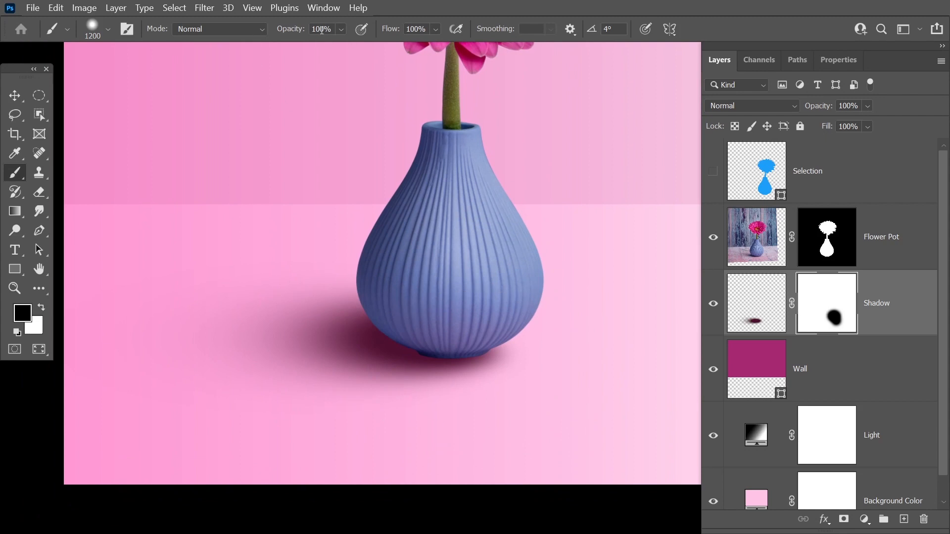
text(40)
key(Return)
key(bracketleft)
key(bracketleft)
key(bracketleft)
key(bracketleft)
mouse_move(517, 413)
mouse_down()
mouse_move(309, 415)
mouse_move(515, 423)
mouse_move(366, 433)
mouse_up()
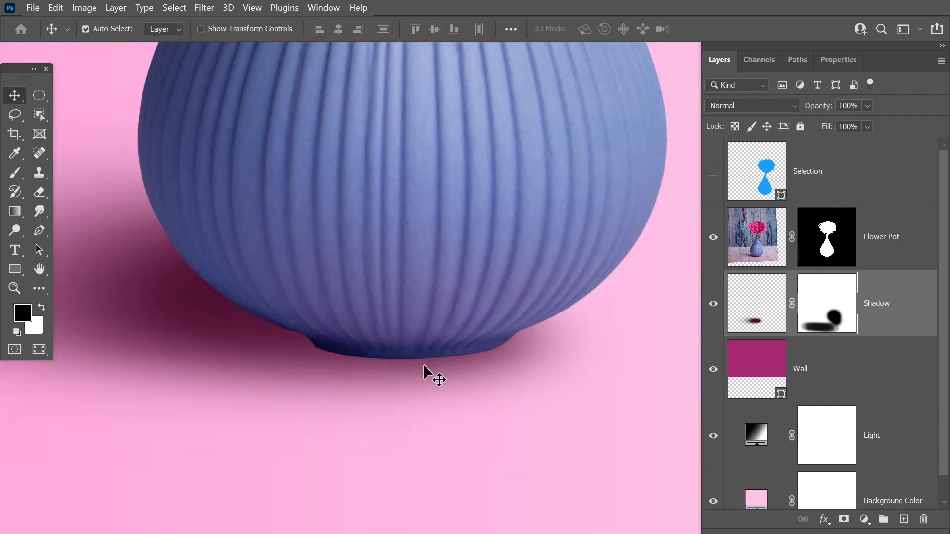
Step: Add a new layer above Shadow and name it Hard Shadow
click(901, 517)
click(803, 299)
text(Hard Shadow)
key(Return)
Step: Paint a thin dark magenta contact shadow along the pot's base on Hard Shadow, using a small brush at 40% opacity
key(b)
drag(497, 337, 324, 323)
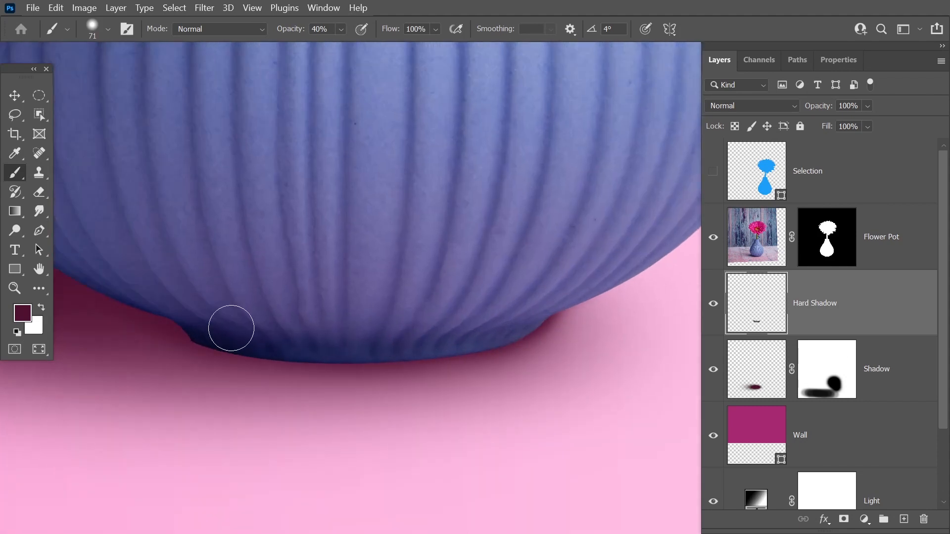
drag(168, 287, 118, 297)
drag(248, 354, 413, 426)
drag(413, 426, 409, 352)
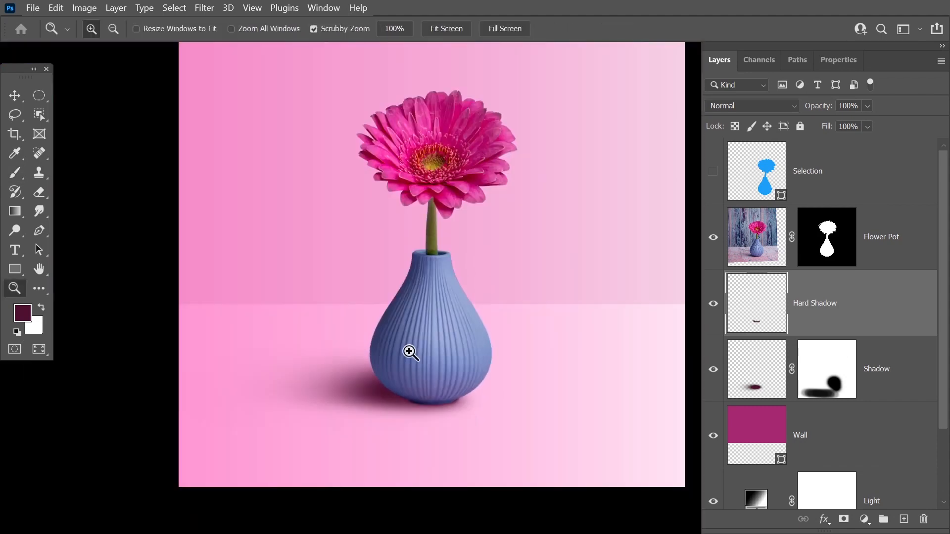
drag(447, 377, 433, 411)
Step: Duplicate the Flower Pot layer and set the copy to Screen blend mode at 80% opacity
key(v)
click(903, 246)
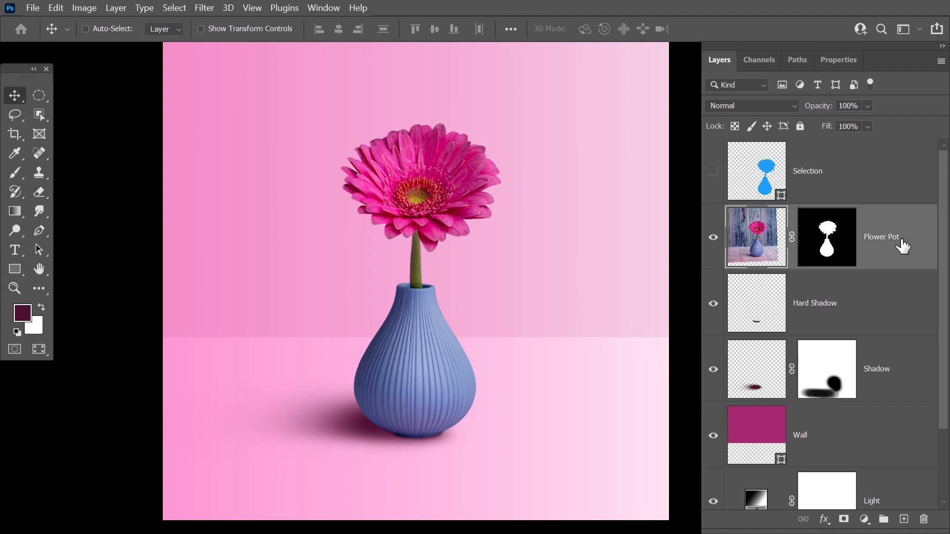
key(ctrl+j)
click(743, 107)
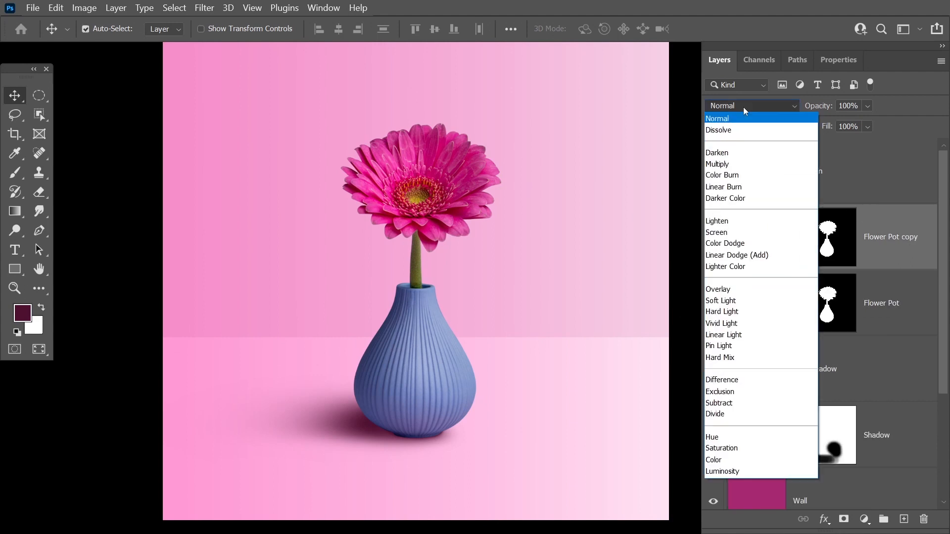
click(734, 233)
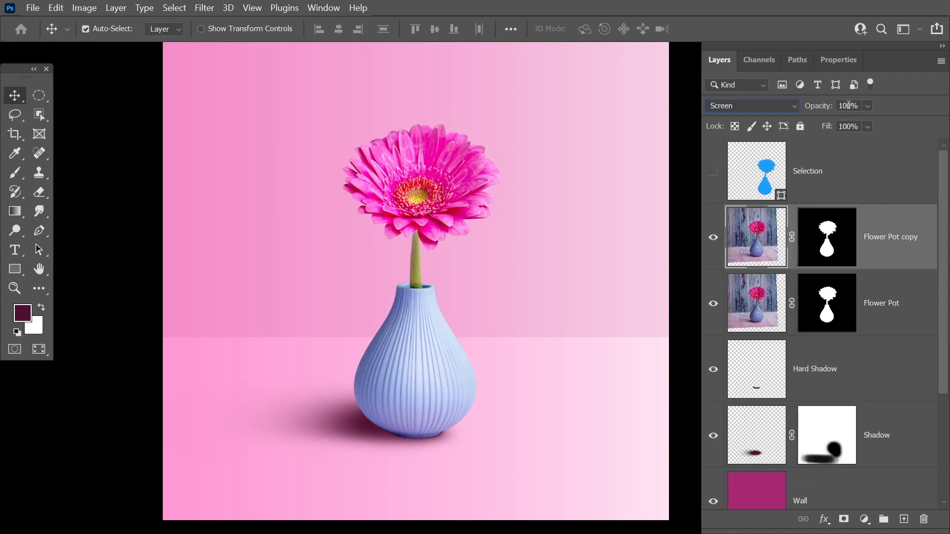
text(80)
key(Return)
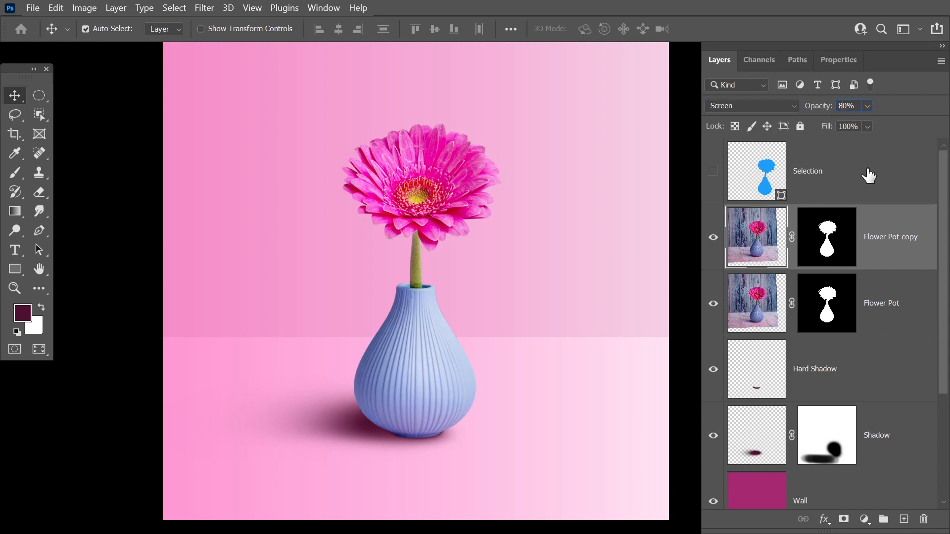
Step: Replace the Hard Shadow layer with a duplicate of the Shadow layer whose mask is filled with black
click(899, 366)
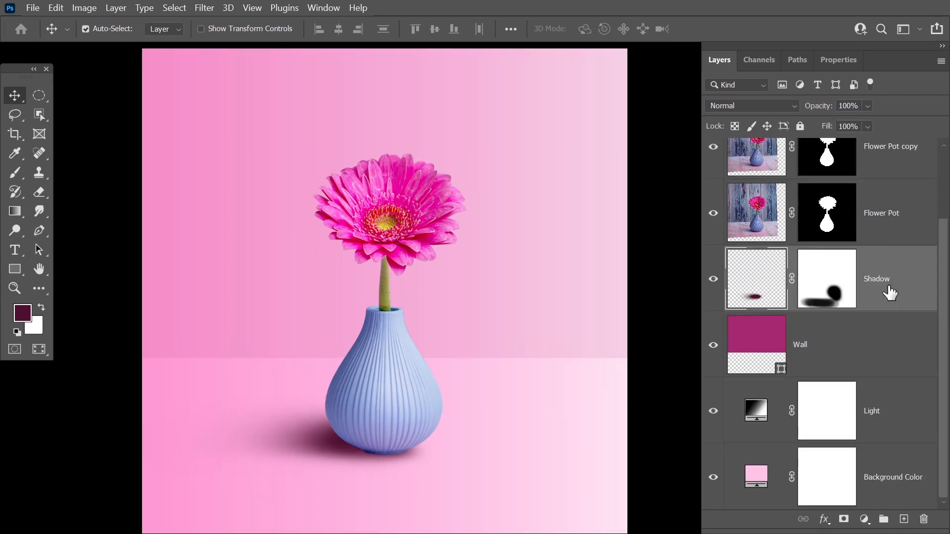
key(ctrl+j)
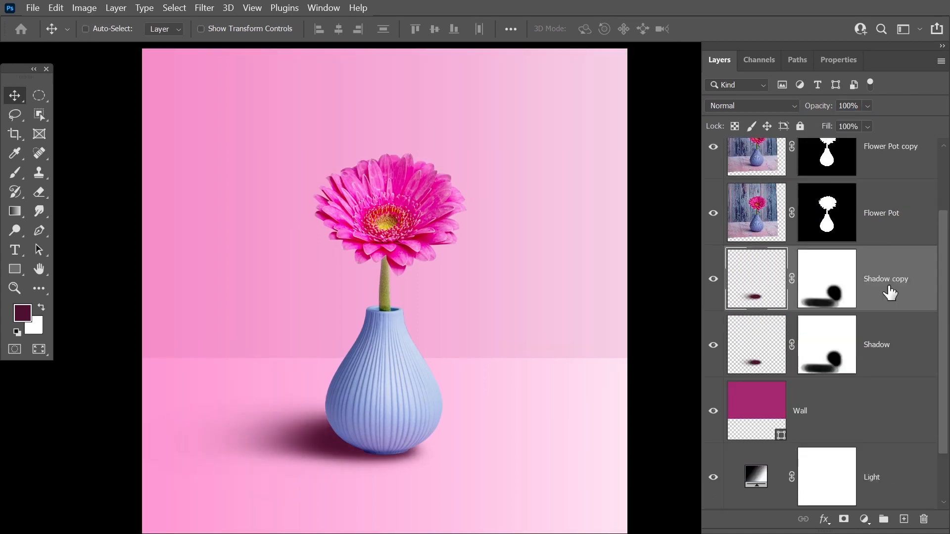
click(828, 289)
key(ctrl+i)
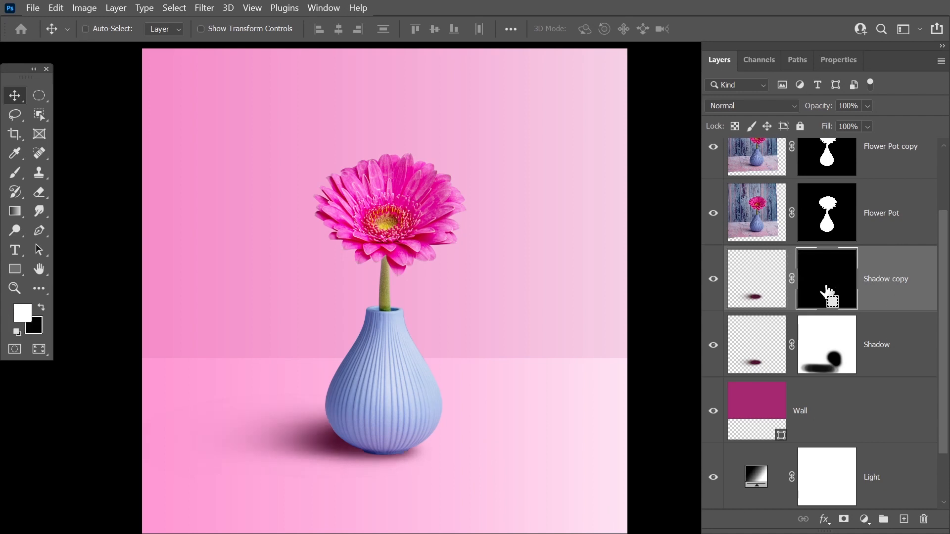
Step: Ready a soft white brush and adjust its opacity for painting the copied shadow's mask at the pot's base
click(15, 172)
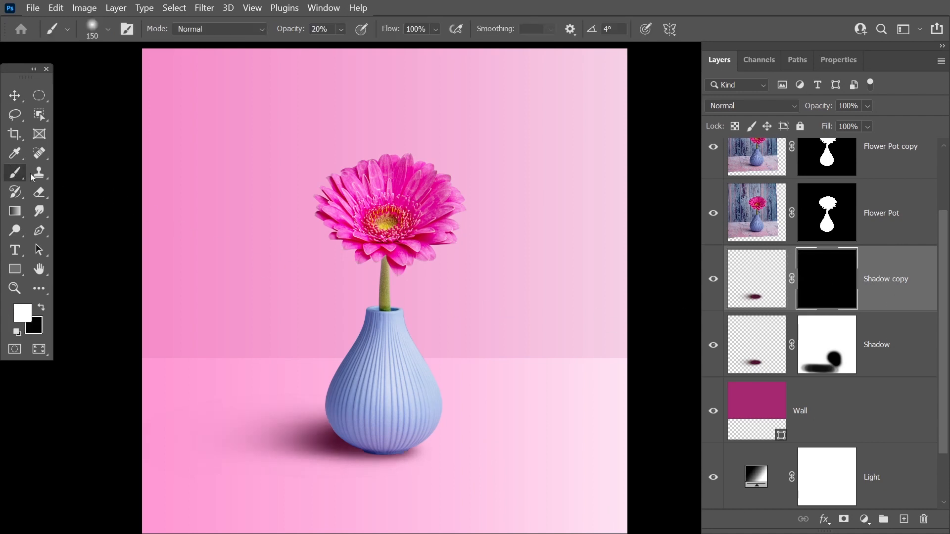
click(79, 174)
scroll(411, 467, up, 2)
scroll(406, 459, up, 3)
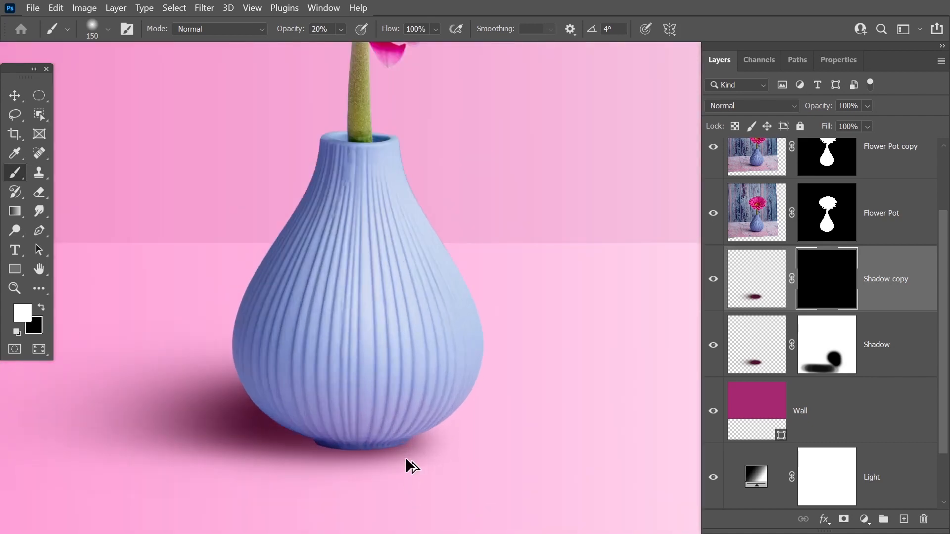
drag(327, 29, 288, 17)
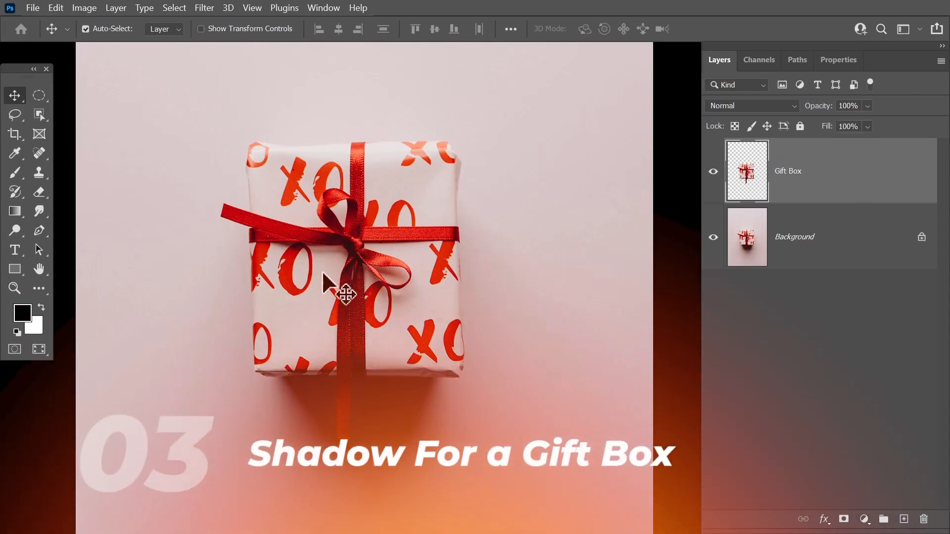
Step: Hide the original Background layer behind the cut-out gift box and make it the active layer
drag(346, 277, 384, 345)
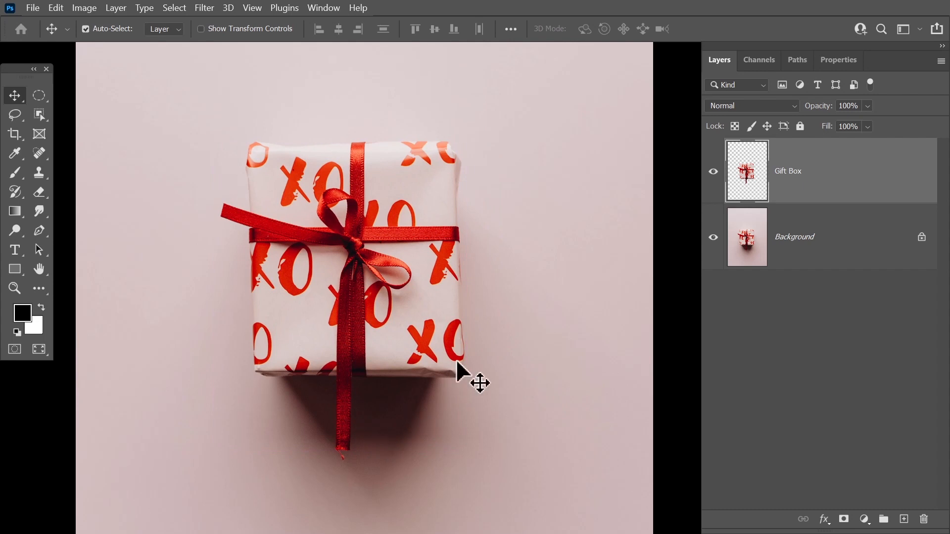
click(713, 237)
click(860, 262)
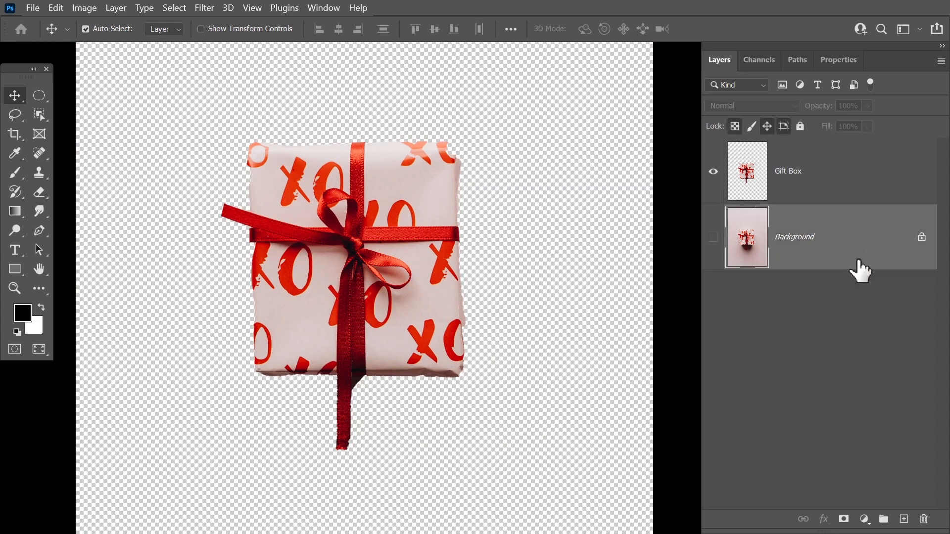
Step: Add a solid colour fill layer in light pink #f8c9c0 beneath the gift box and name it Background Color
click(865, 520)
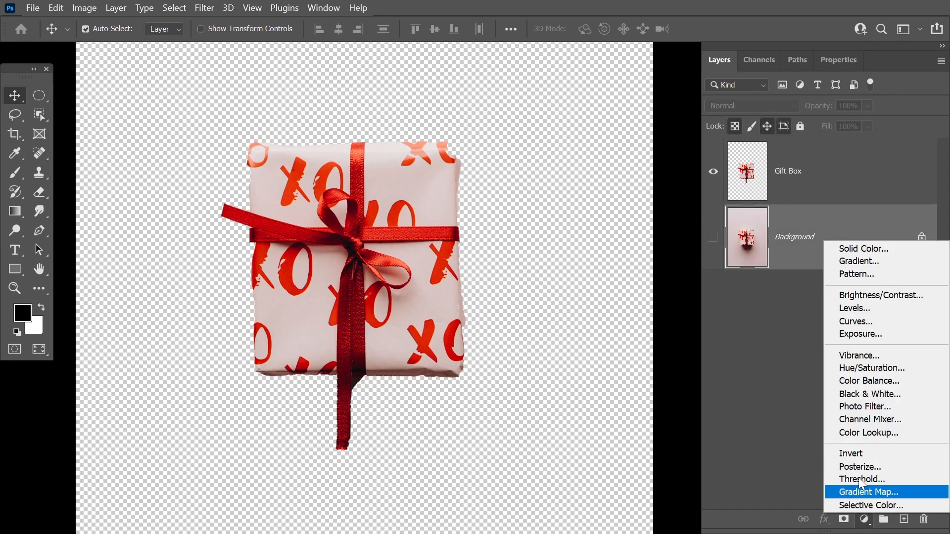
click(852, 248)
click(297, 302)
click(685, 142)
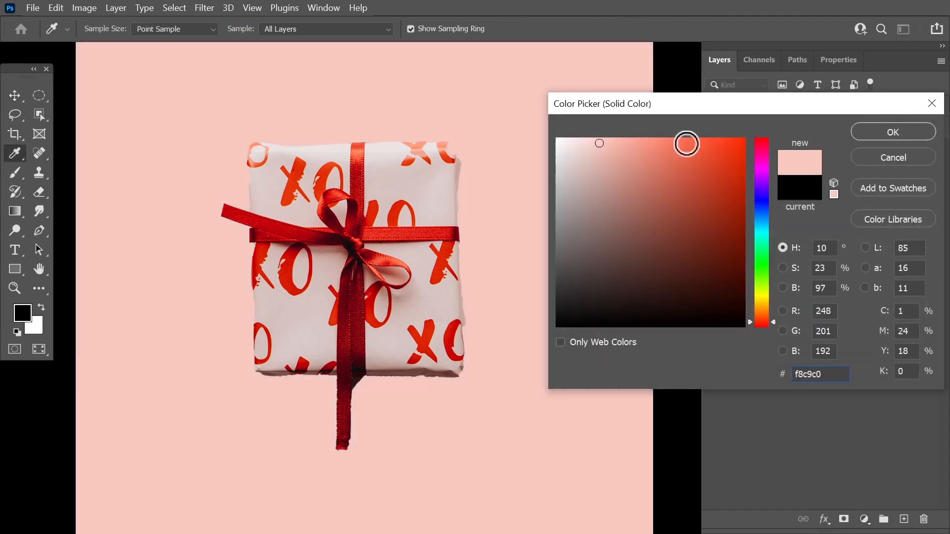
click(891, 132)
double_click(843, 236)
text(Background Color)
key(Return)
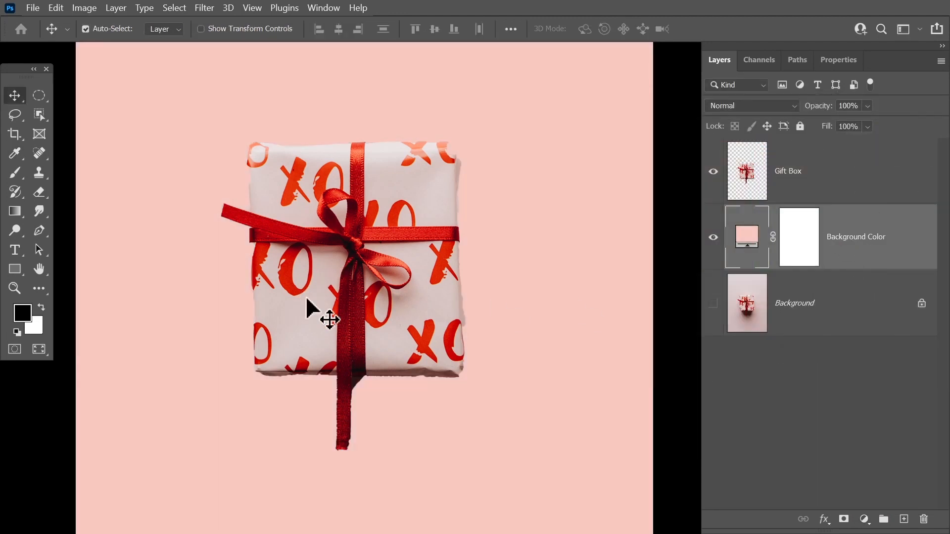
Step: Draw a dark reddish-brown rectangle shape of about 1251 by 1789 px behind the gift box, extending below its lower edge
click(15, 269)
click(74, 269)
click(22, 312)
click(397, 415)
click(675, 237)
click(709, 281)
click(871, 134)
drag(251, 150, 462, 450)
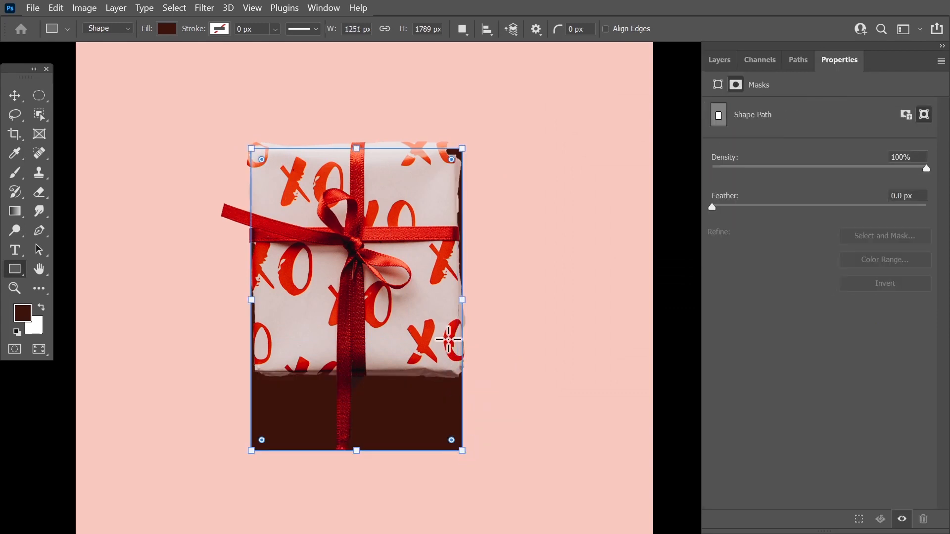
Step: Rename the rectangle layer Shadow and convert it to a smart object for smart filters
click(731, 59)
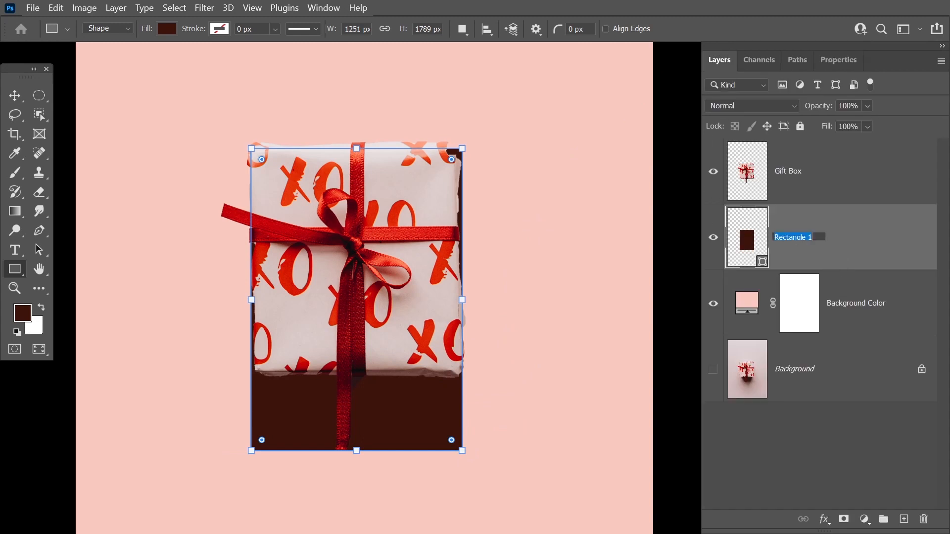
key(Return)
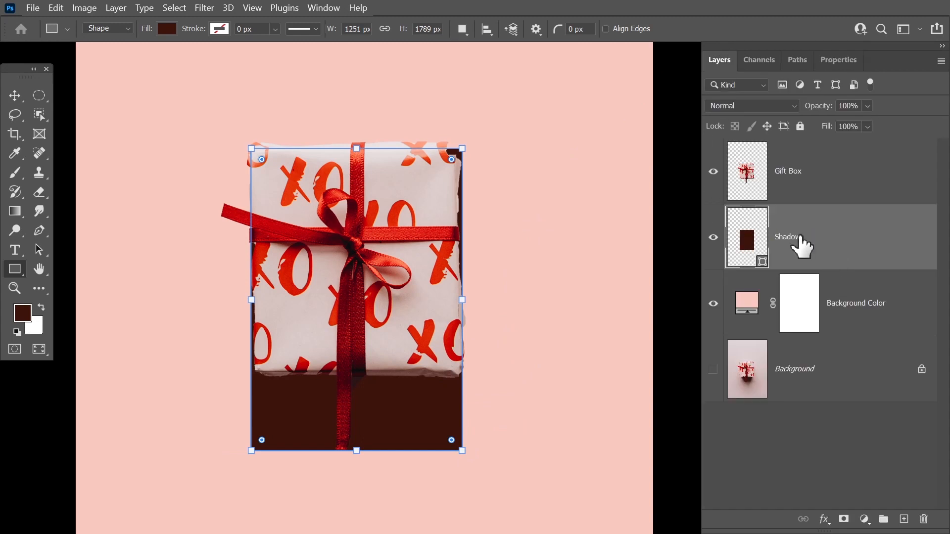
click(204, 9)
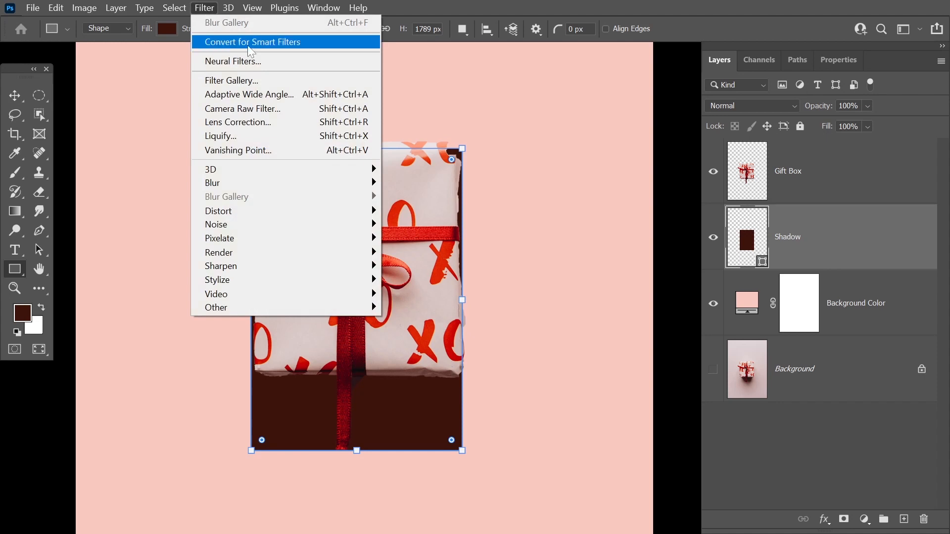
click(266, 44)
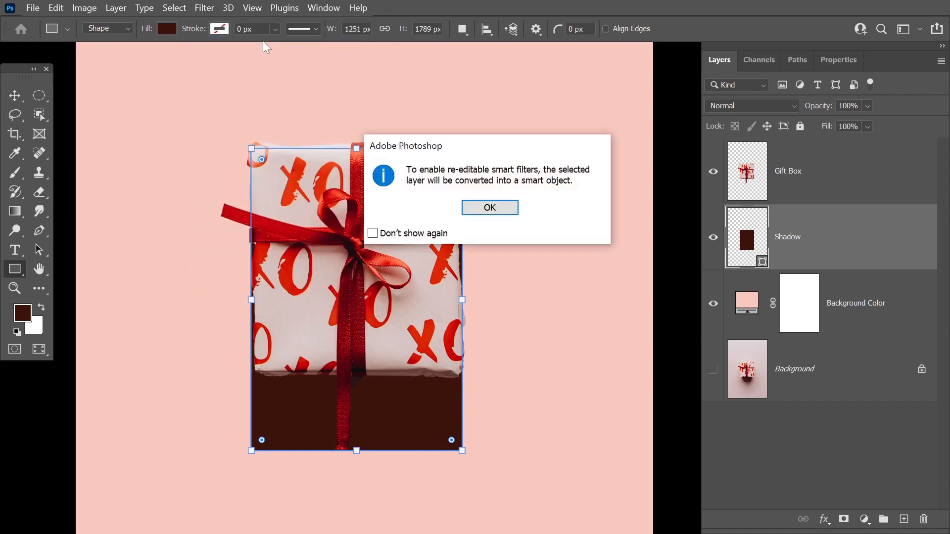
click(479, 207)
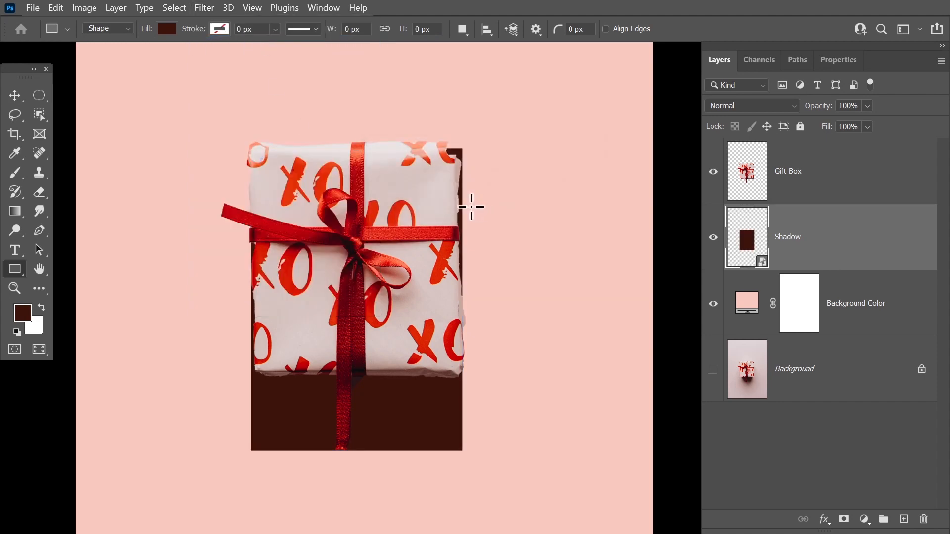
Step: Start a Field Blur on the Shadow layer with a 0 px blur pin over the lower part of the gift box
click(212, 9)
mouse_move(257, 199)
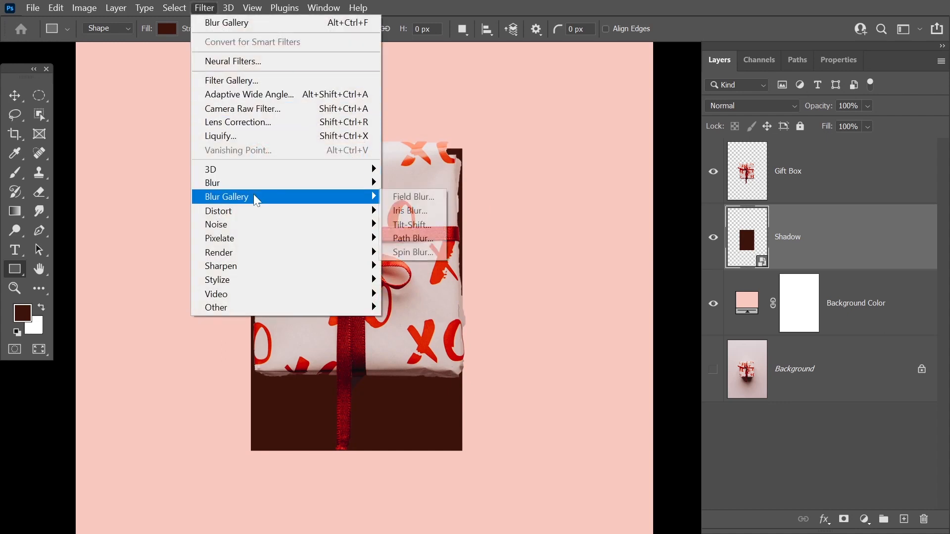
click(425, 200)
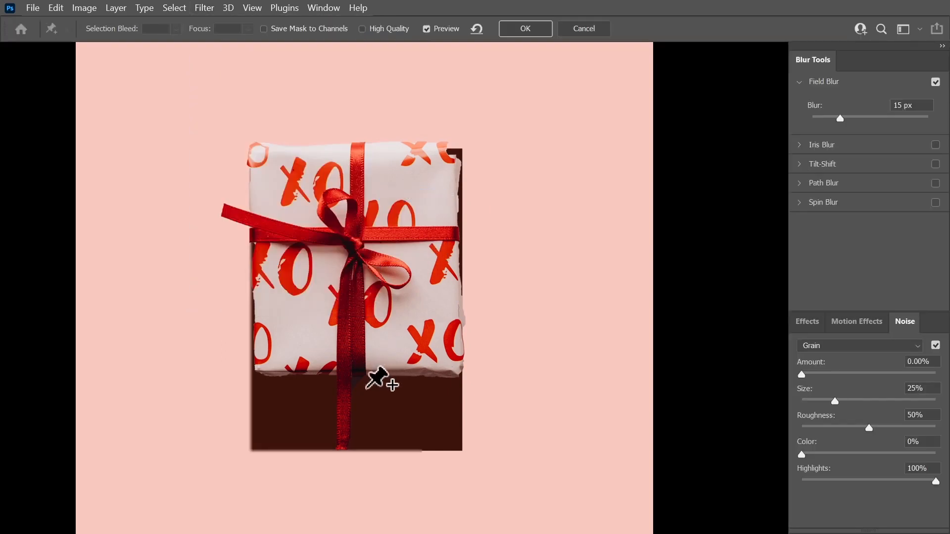
drag(363, 251, 355, 332)
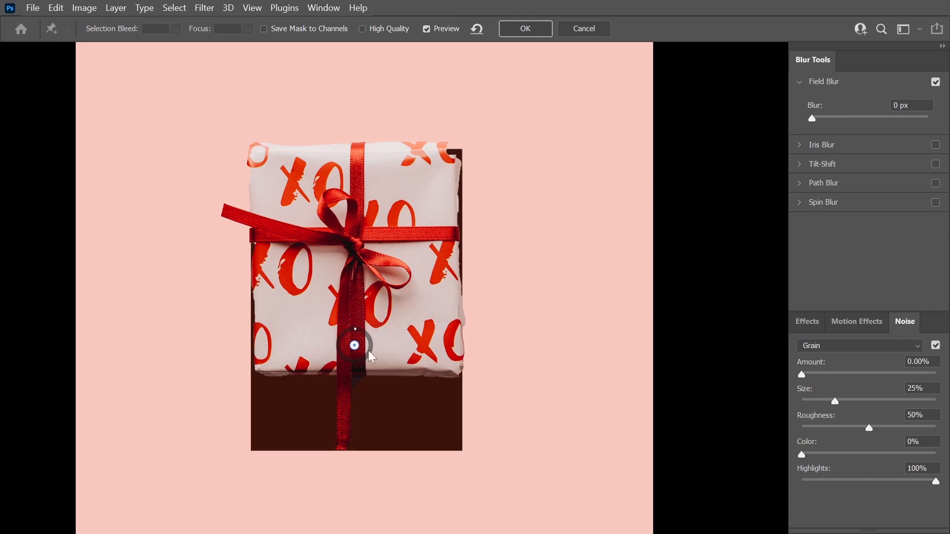
Step: Add a second pin at the rectangle's lower edge with 380 px blur, move both pins slightly closer together, and apply the Field Blur
click(354, 451)
mouse_move(354, 451)
mouse_down()
mouse_move(354, 470)
mouse_move(349, 437)
mouse_up()
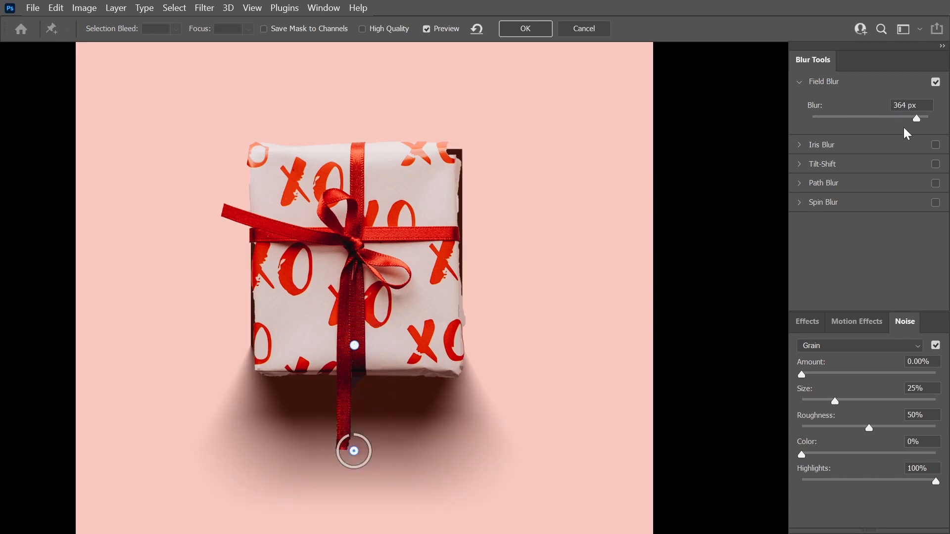
text(380)
drag(348, 453, 352, 445)
drag(355, 345, 350, 359)
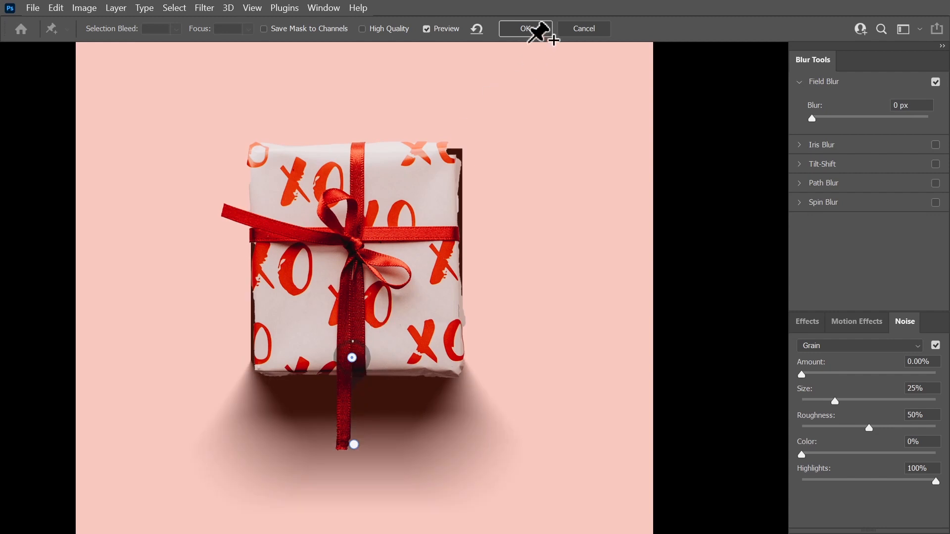
click(528, 30)
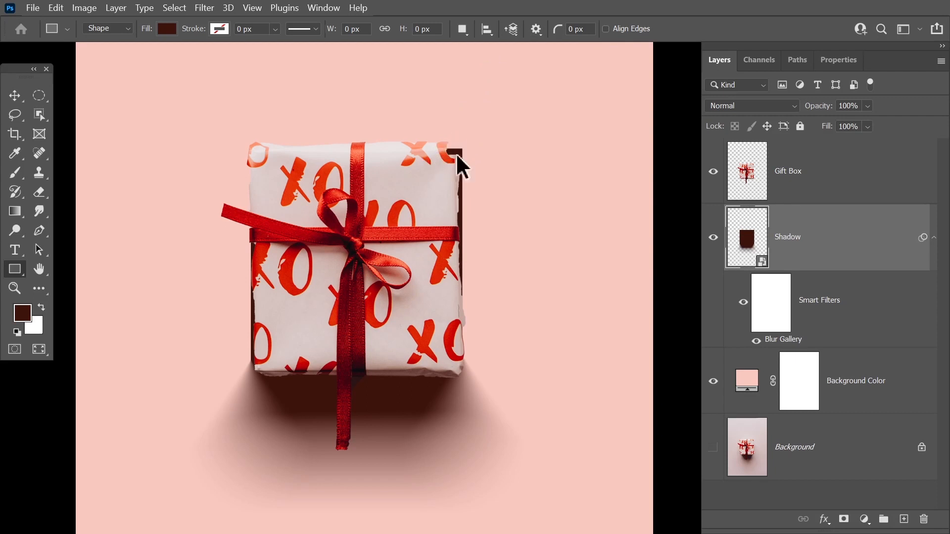
Step: Transform the shadow to about 88% width around its centre and lower its upper edge so it hides behind the gift box
key(ctrl+t)
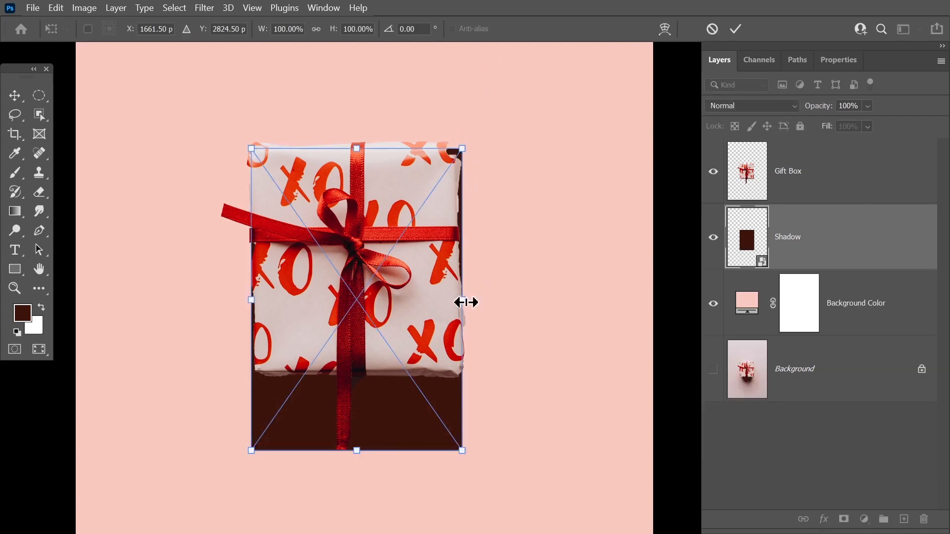
drag(465, 302, 450, 300)
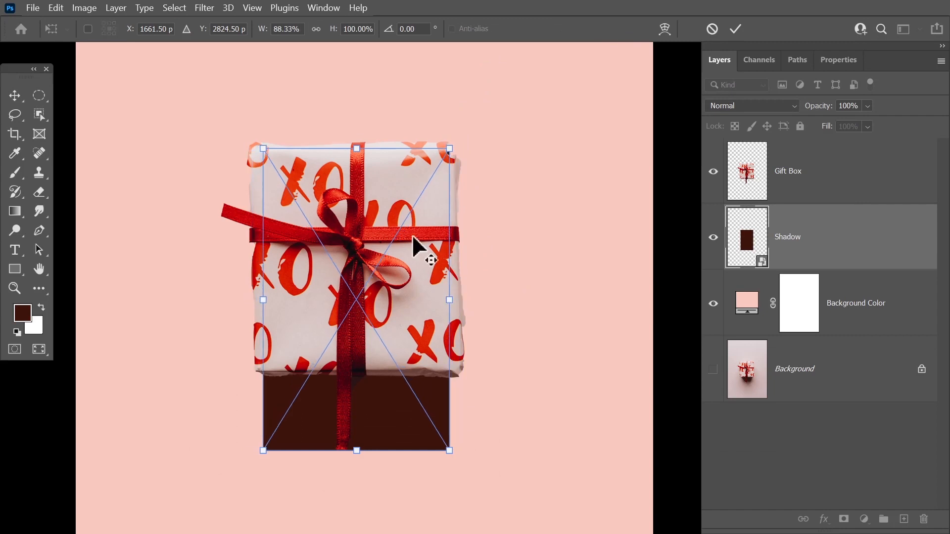
drag(358, 148, 358, 168)
key(Return)
click(933, 238)
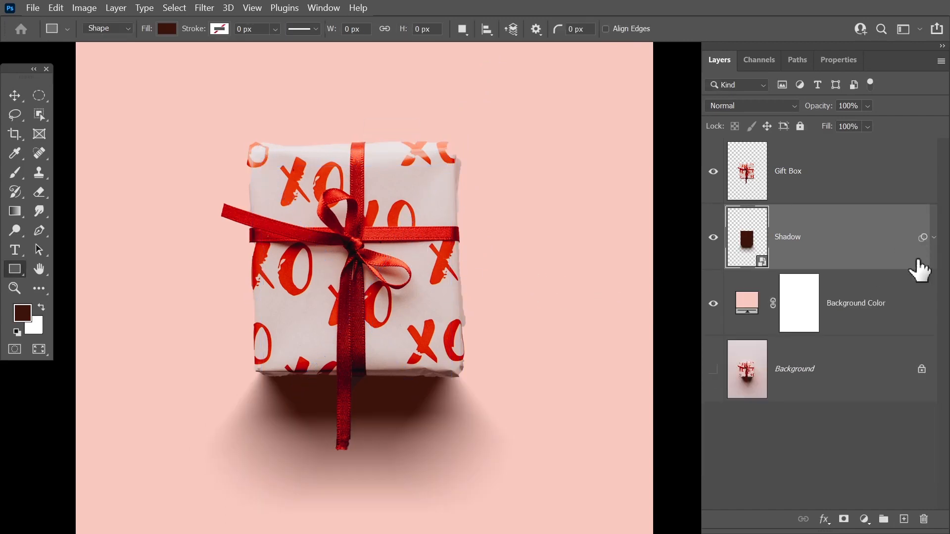
Step: Add a layer mask to the Shadow layer and set up a black Soft Round brush with 17% hardness
click(845, 519)
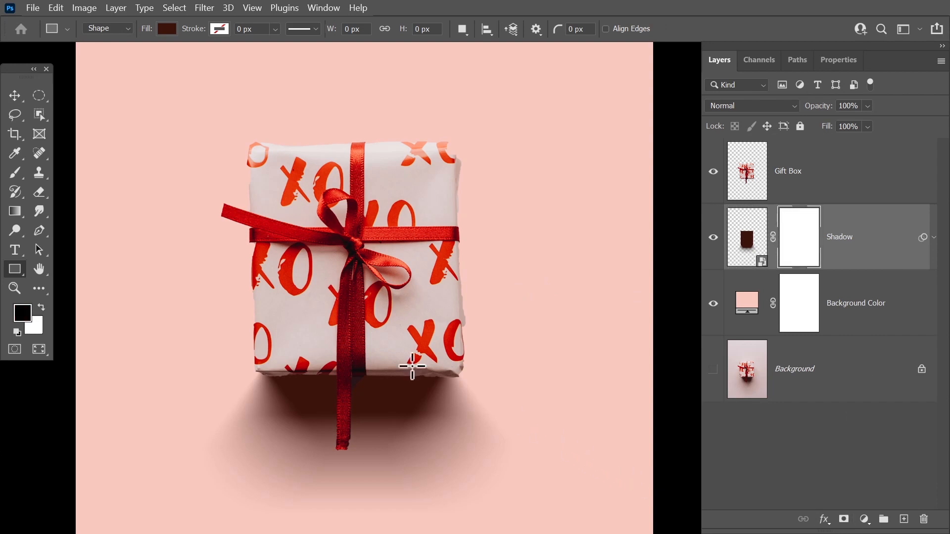
click(19, 175)
click(100, 171)
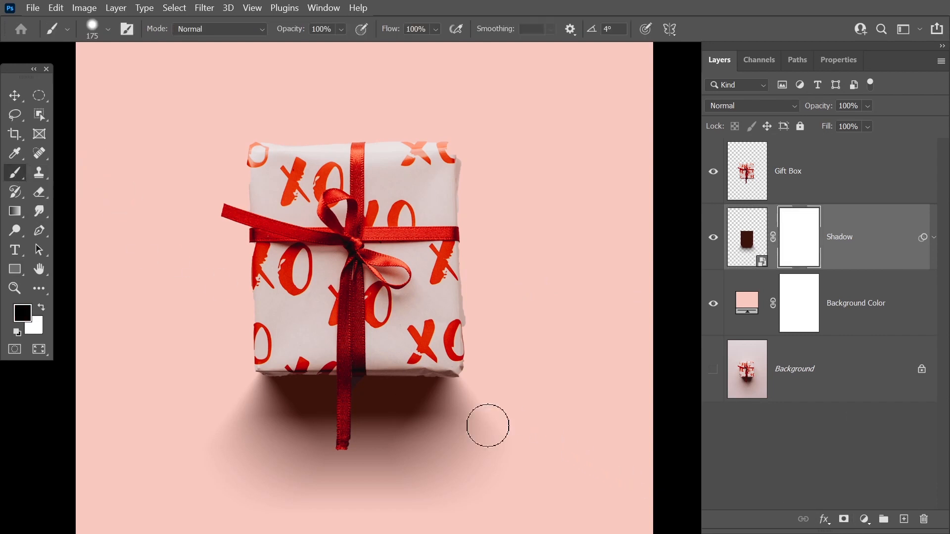
alt+click(712, 369)
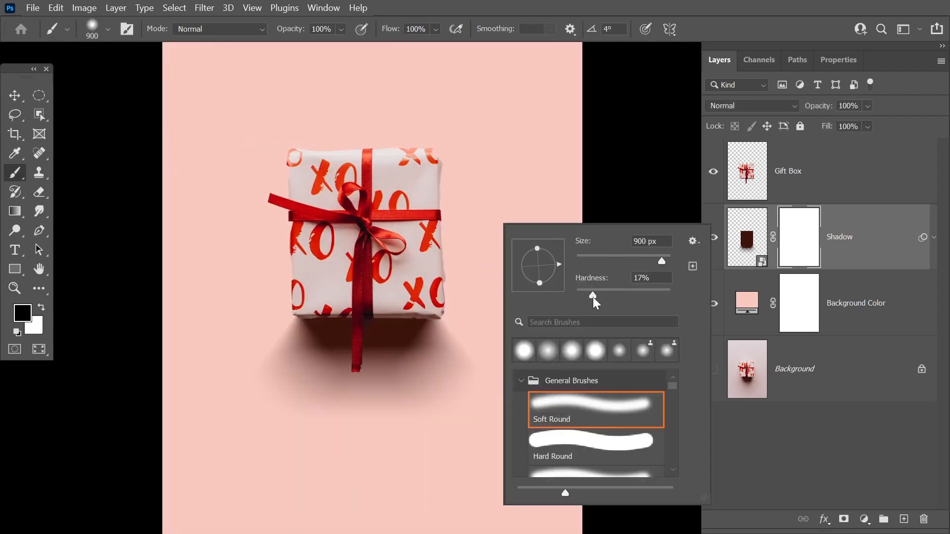
key(Escape)
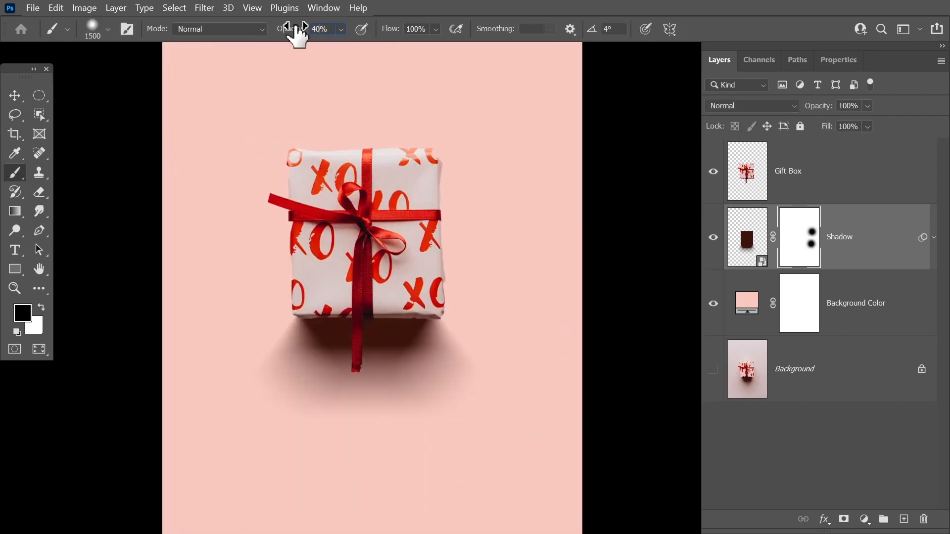
Step: Paint black on the Shadow mask with an 800 px brush at 40% opacity to fade both outer sides of the shadow
click(518, 374)
key(bracketleft)
key(bracketleft)
key(bracketleft)
key(bracketleft)
key(bracketleft)
key(bracketleft)
key(bracketleft)
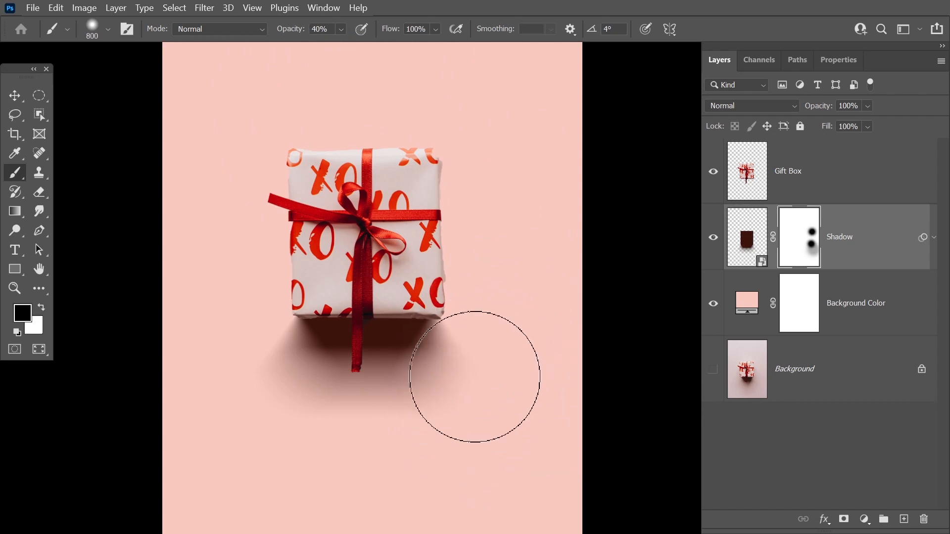
drag(475, 387, 428, 468)
mouse_move(509, 331)
mouse_down()
mouse_move(458, 386)
mouse_move(426, 470)
mouse_up()
drag(213, 319, 314, 473)
mouse_move(220, 321)
mouse_down()
mouse_move(240, 362)
mouse_move(344, 486)
mouse_up()
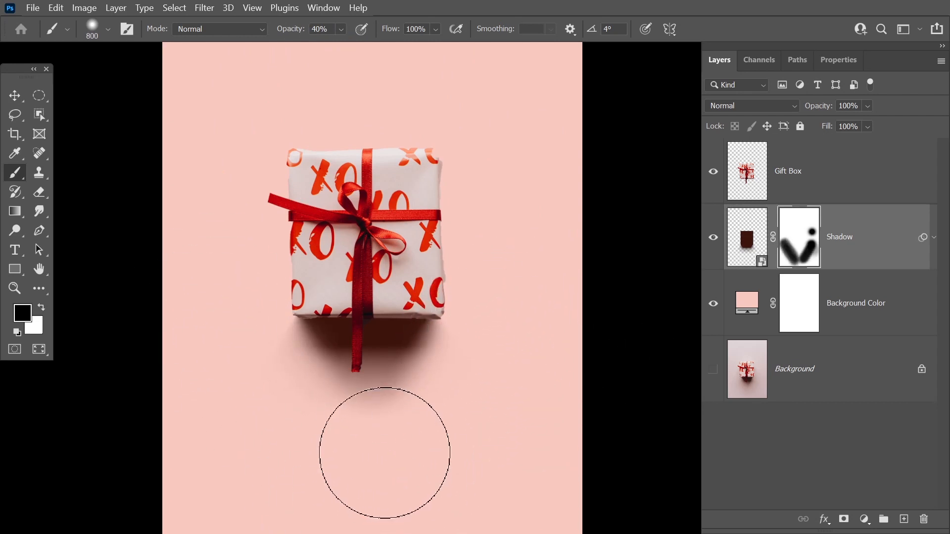
Step: Enlarge the brush and paint along the shadow's lower edge on the mask to soften its end
key(bracketright)
key(bracketright)
click(374, 439)
drag(394, 358, 401, 366)
mouse_move(416, 375)
mouse_down()
mouse_move(409, 433)
mouse_move(420, 456)
mouse_up()
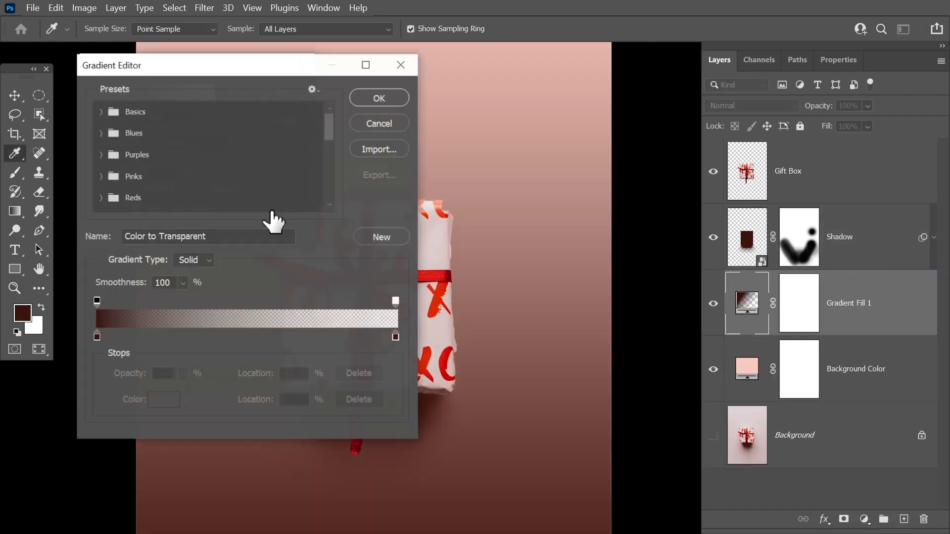
Step: Confirm a black-to-white gradient for the fill layer above Background Color and set that layer to Overlay at 50% opacity
click(377, 97)
click(752, 106)
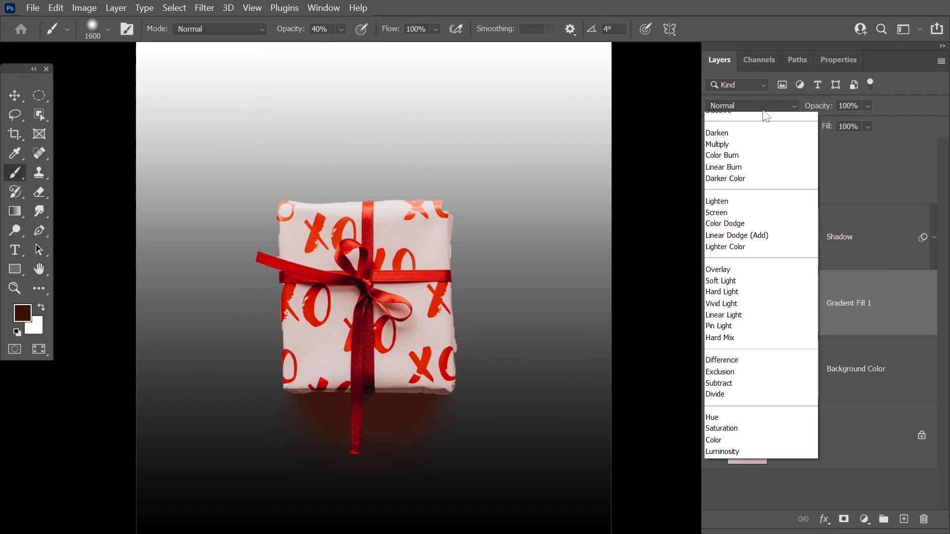
click(731, 328)
click(847, 106)
text(50)
key(Return)
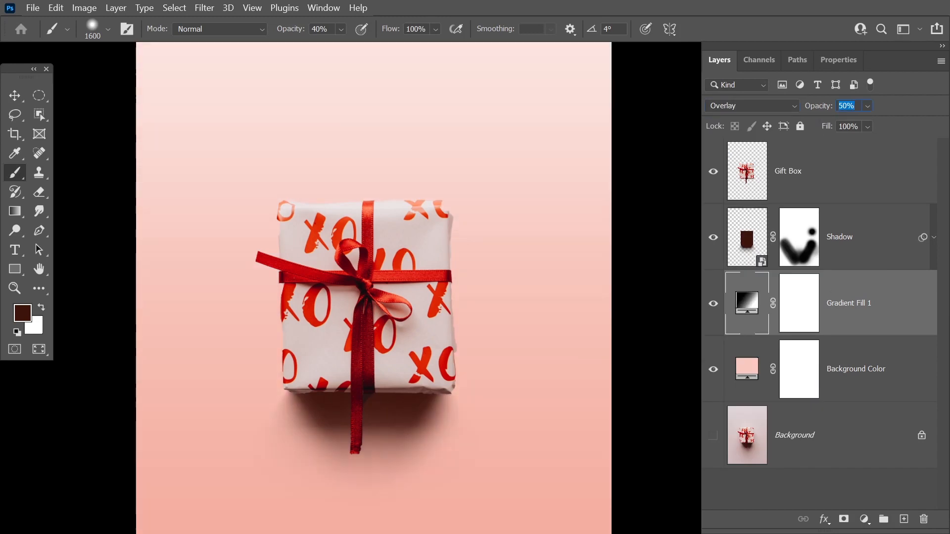
Step: Duplicate the Gift Box layer and set the copy's blending mode to Screen to brighten the box
click(818, 171)
key(ctrl+j)
click(752, 106)
click(734, 232)
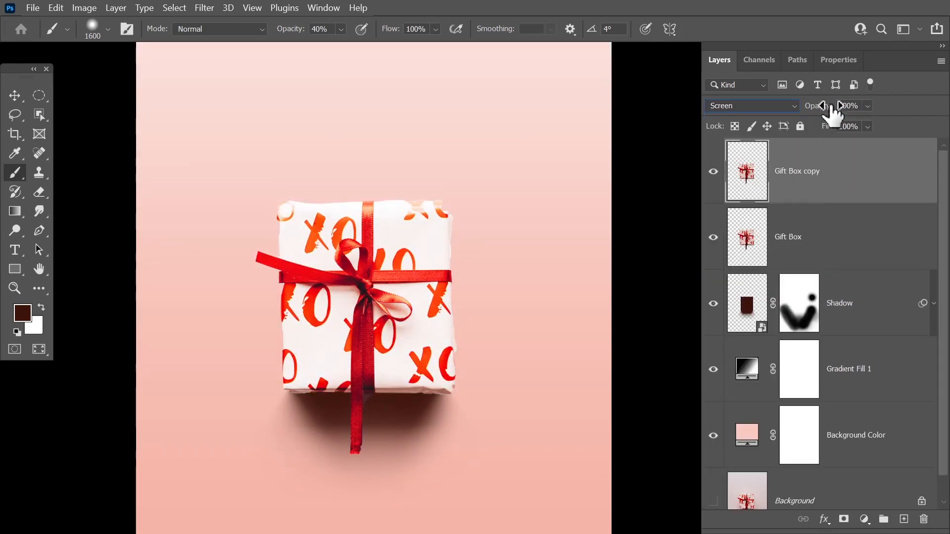